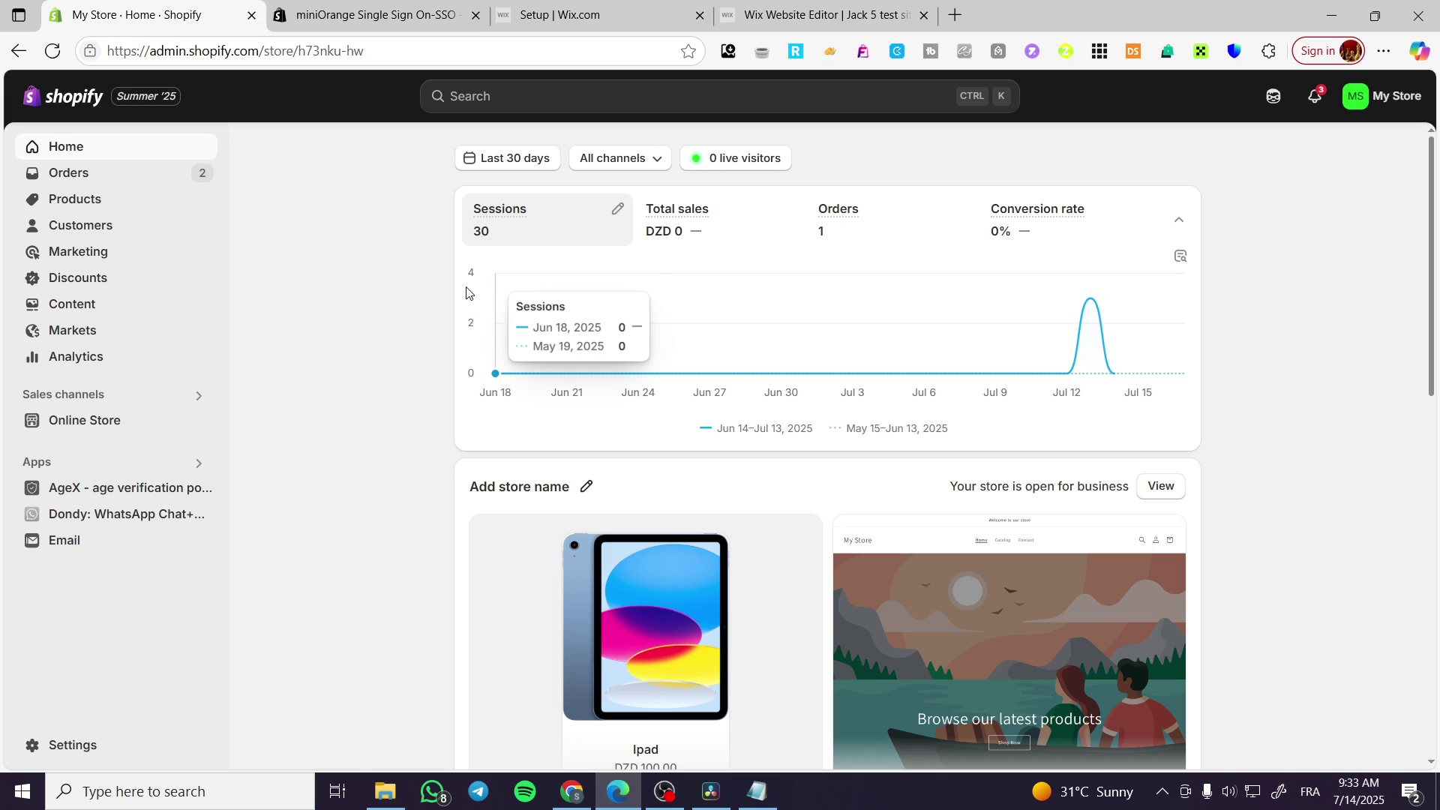
# Step: Open the live My Store storefront, pass the age check, and go to the customer sign-in page
pyautogui.click(204, 421)
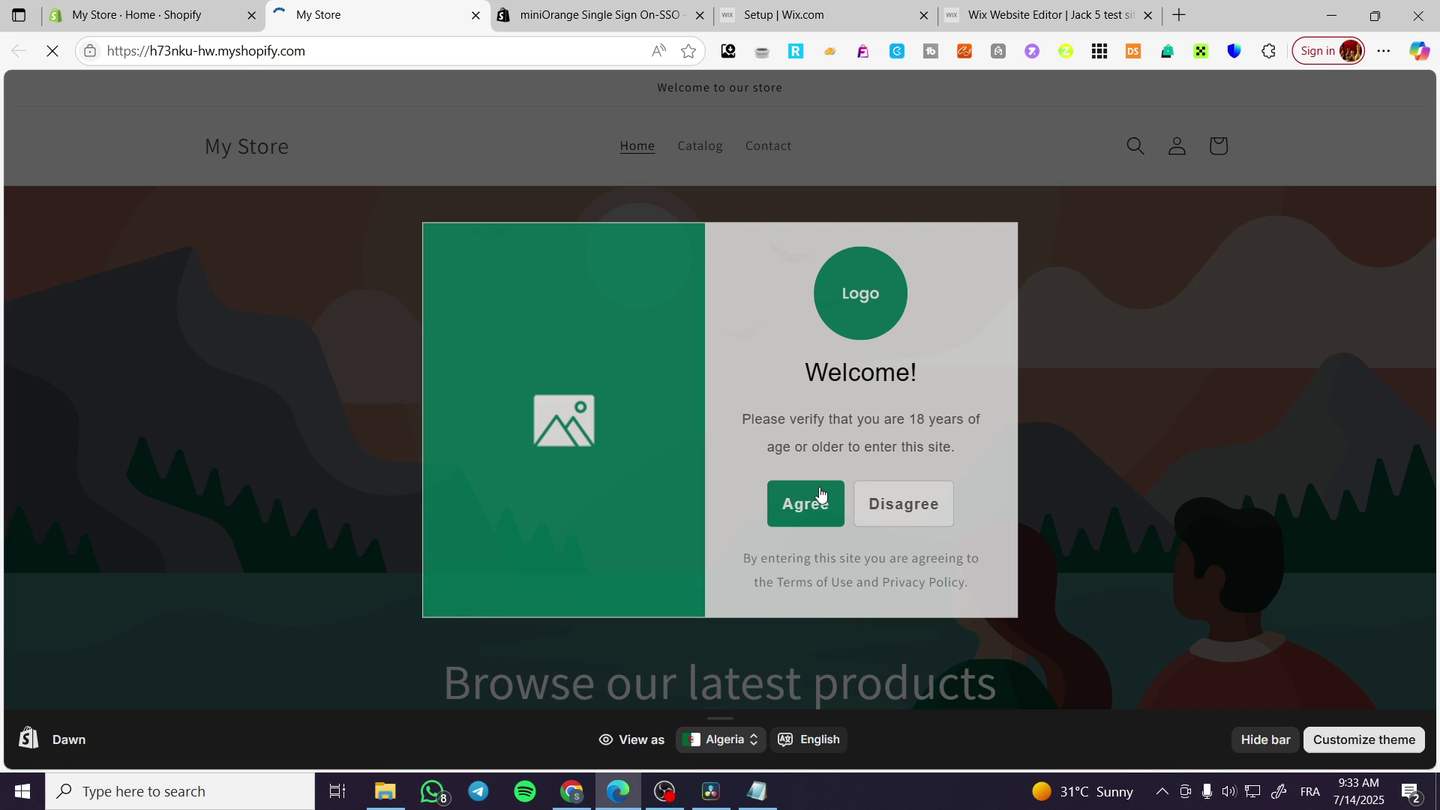
pyautogui.click(822, 499)
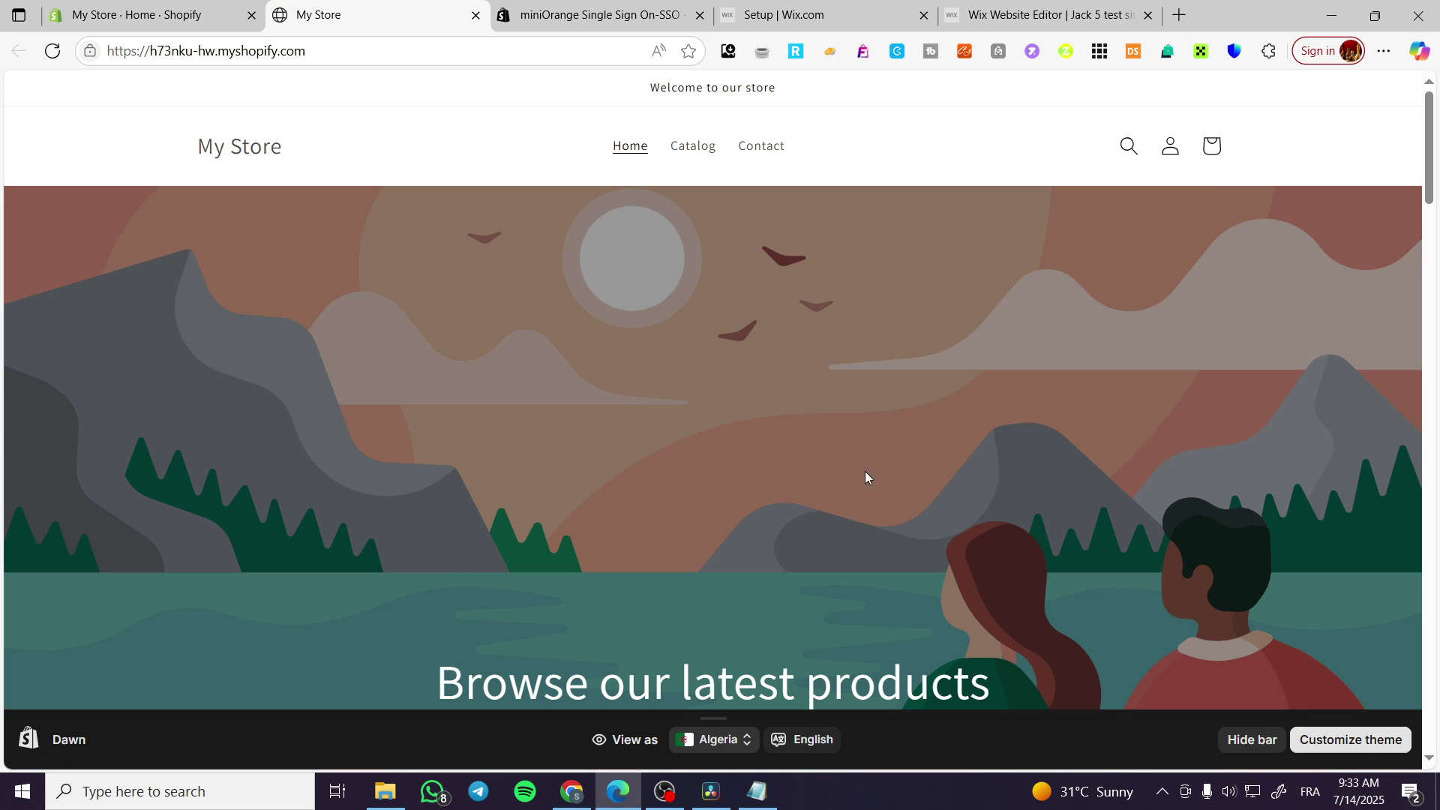
pyautogui.click(1174, 150)
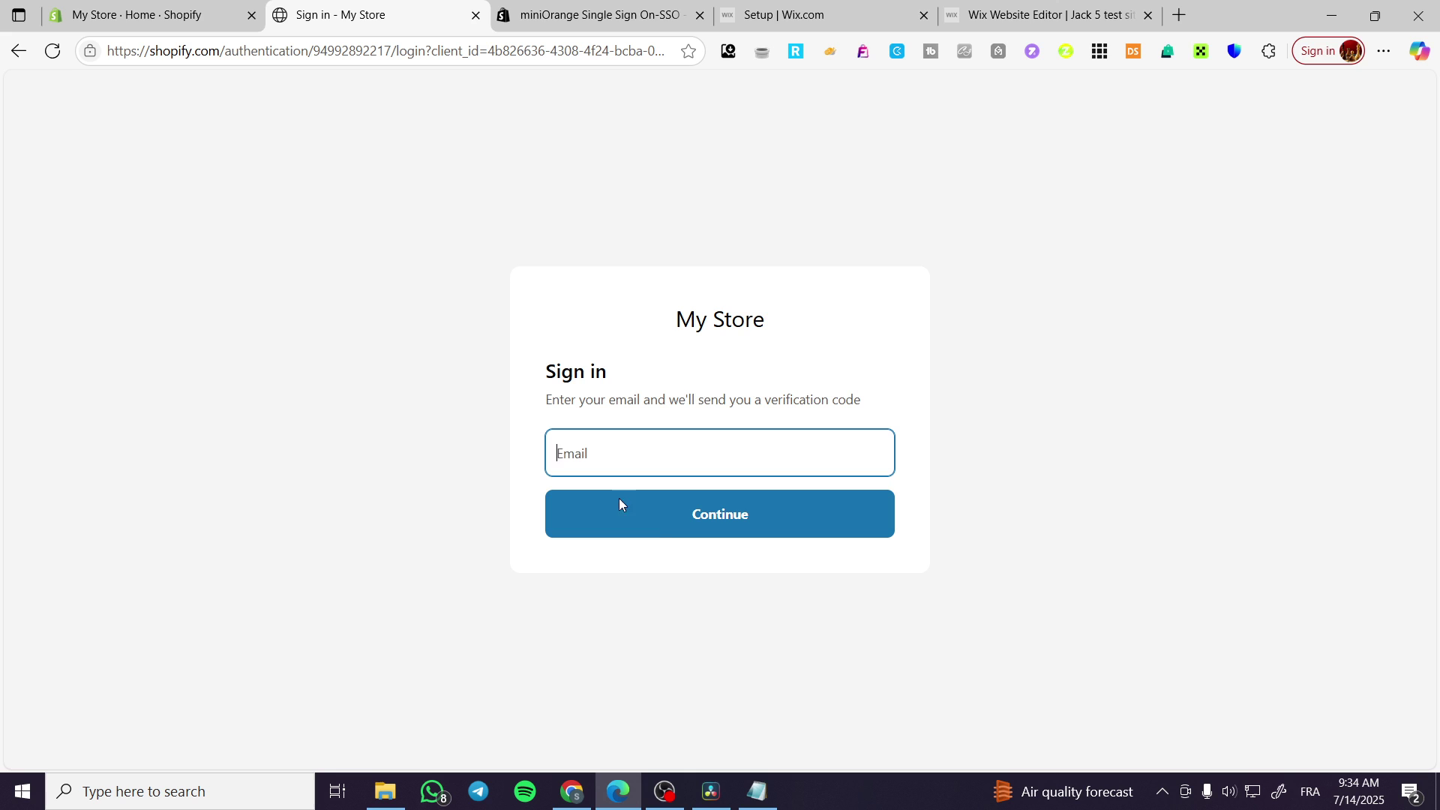
# Step: Close the 'Sign in - My Store' tab to return to the My Store admin Home dashboard
pyautogui.click(474, 15)
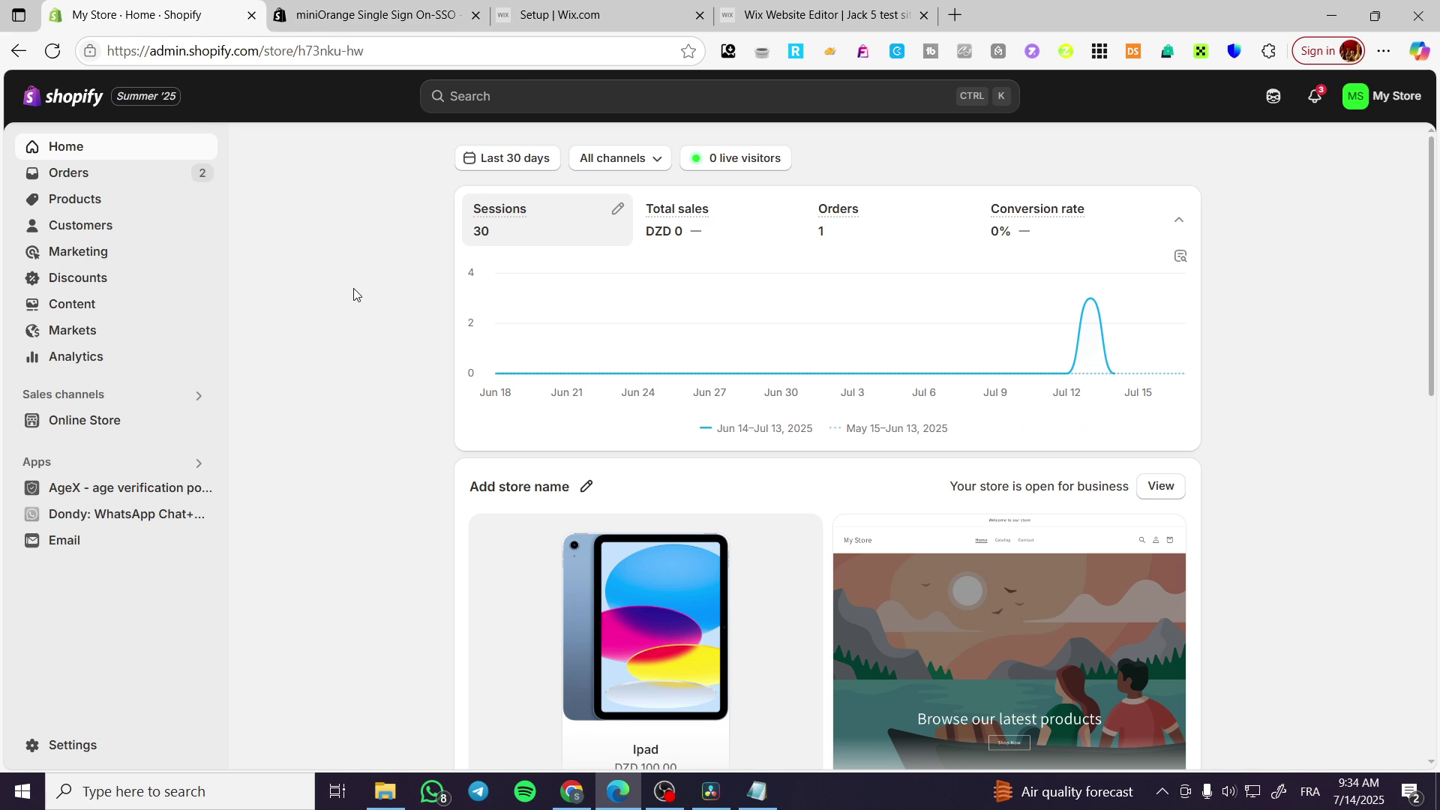
pyautogui.moveTo(309, 18)
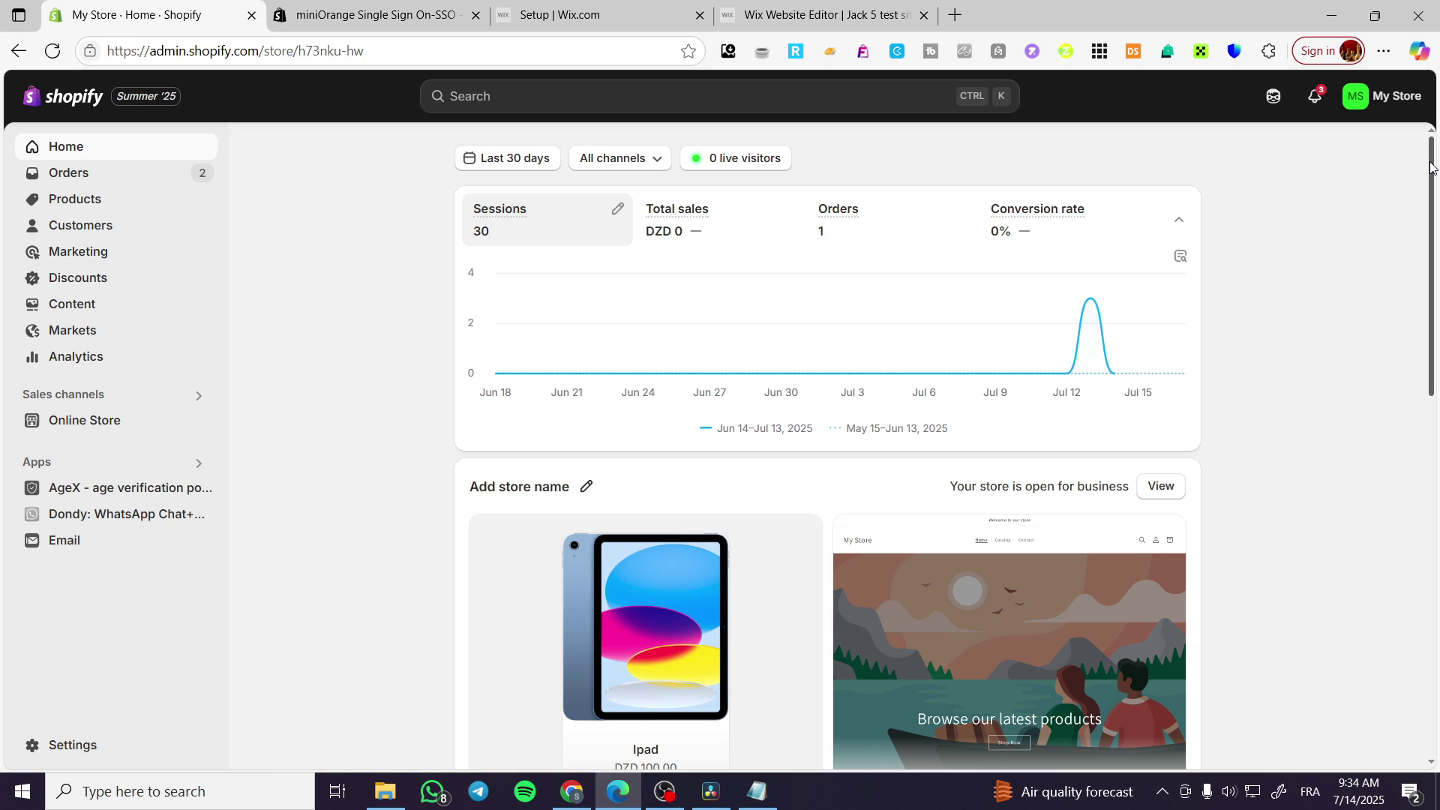
pyautogui.moveTo(1431, 166); pyautogui.dragTo(1419, 135)
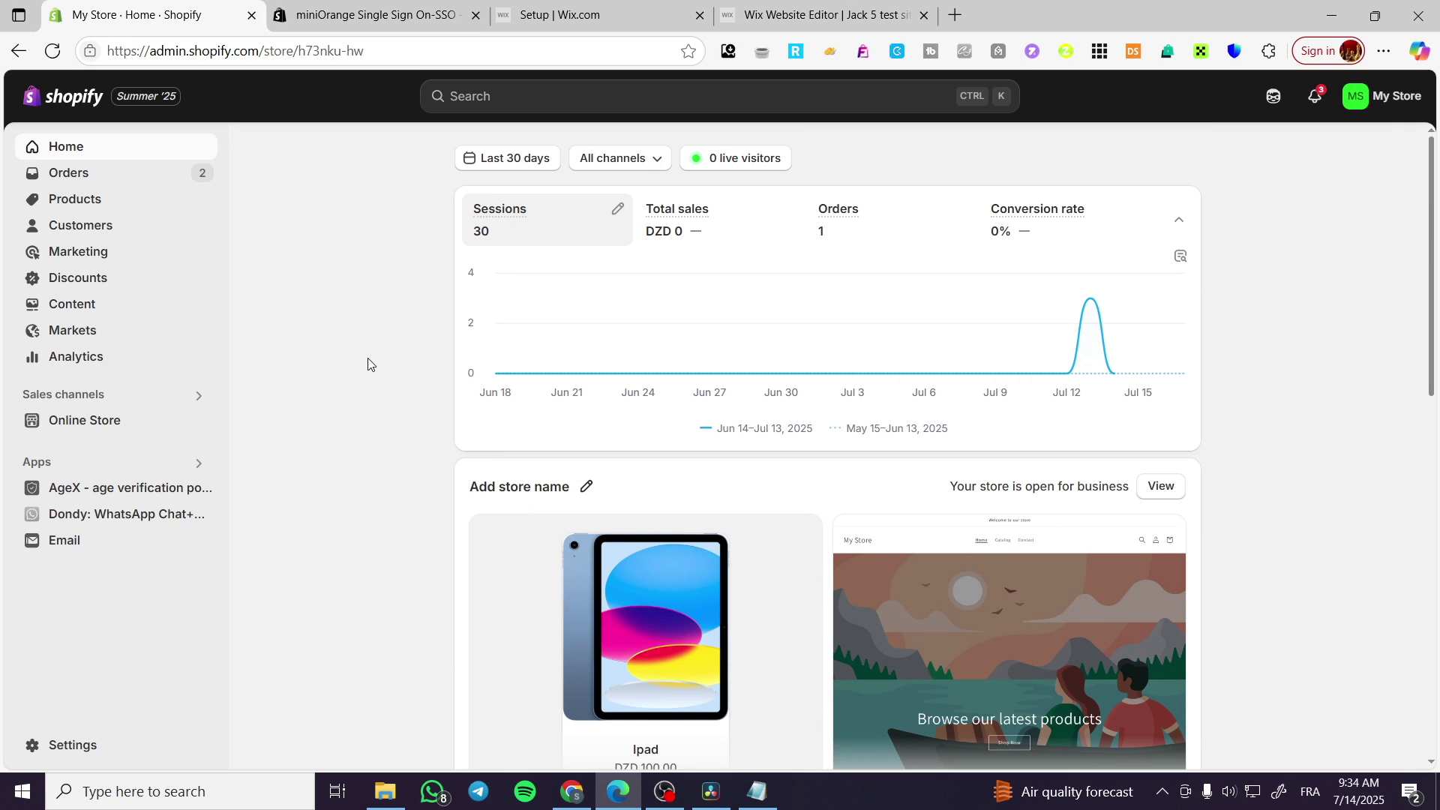
# Step: On the miniOrange Single Sign On-SSO listing, highlight the app title and scroll through the description
pyautogui.click(391, 6)
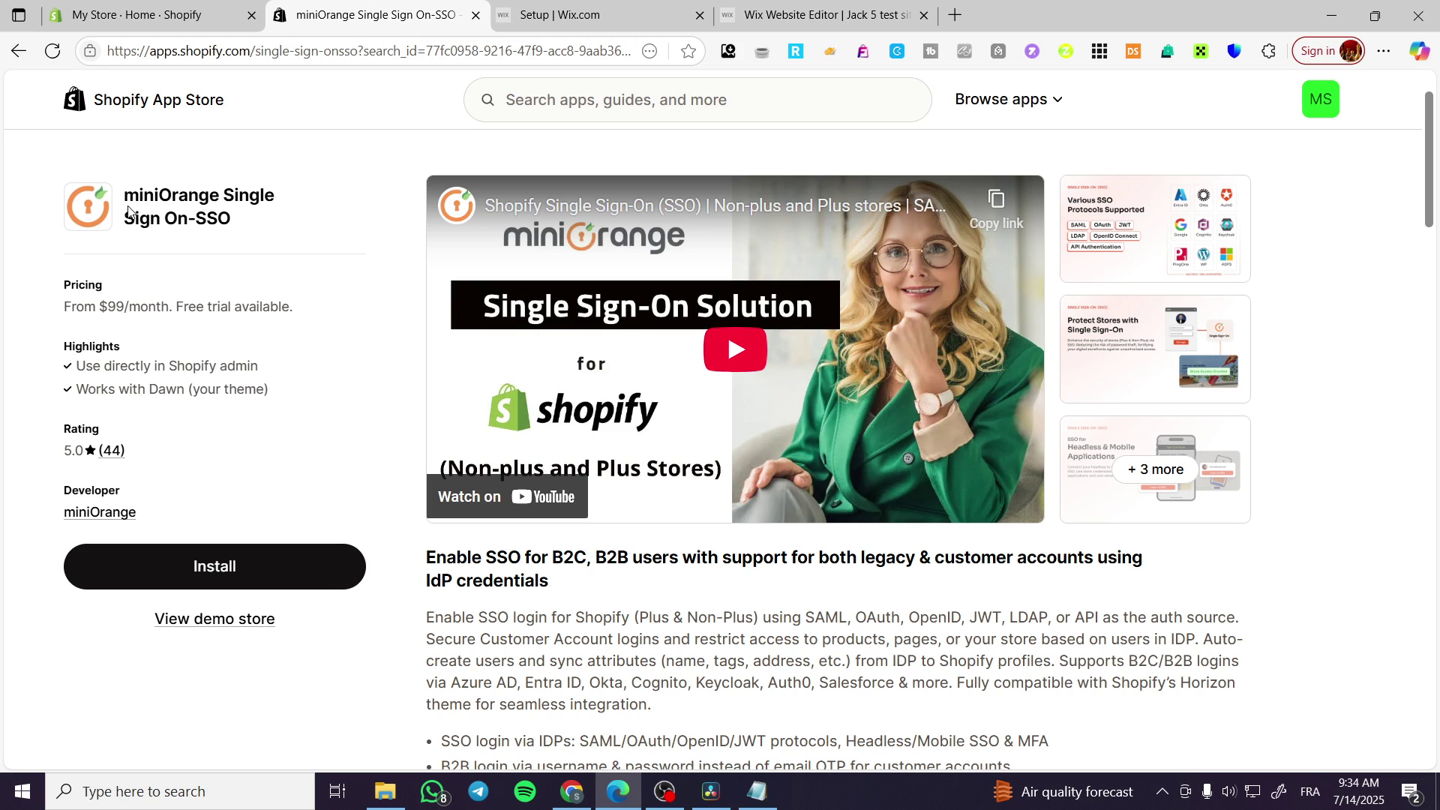
pyautogui.moveTo(128, 212); pyautogui.dragTo(237, 239)
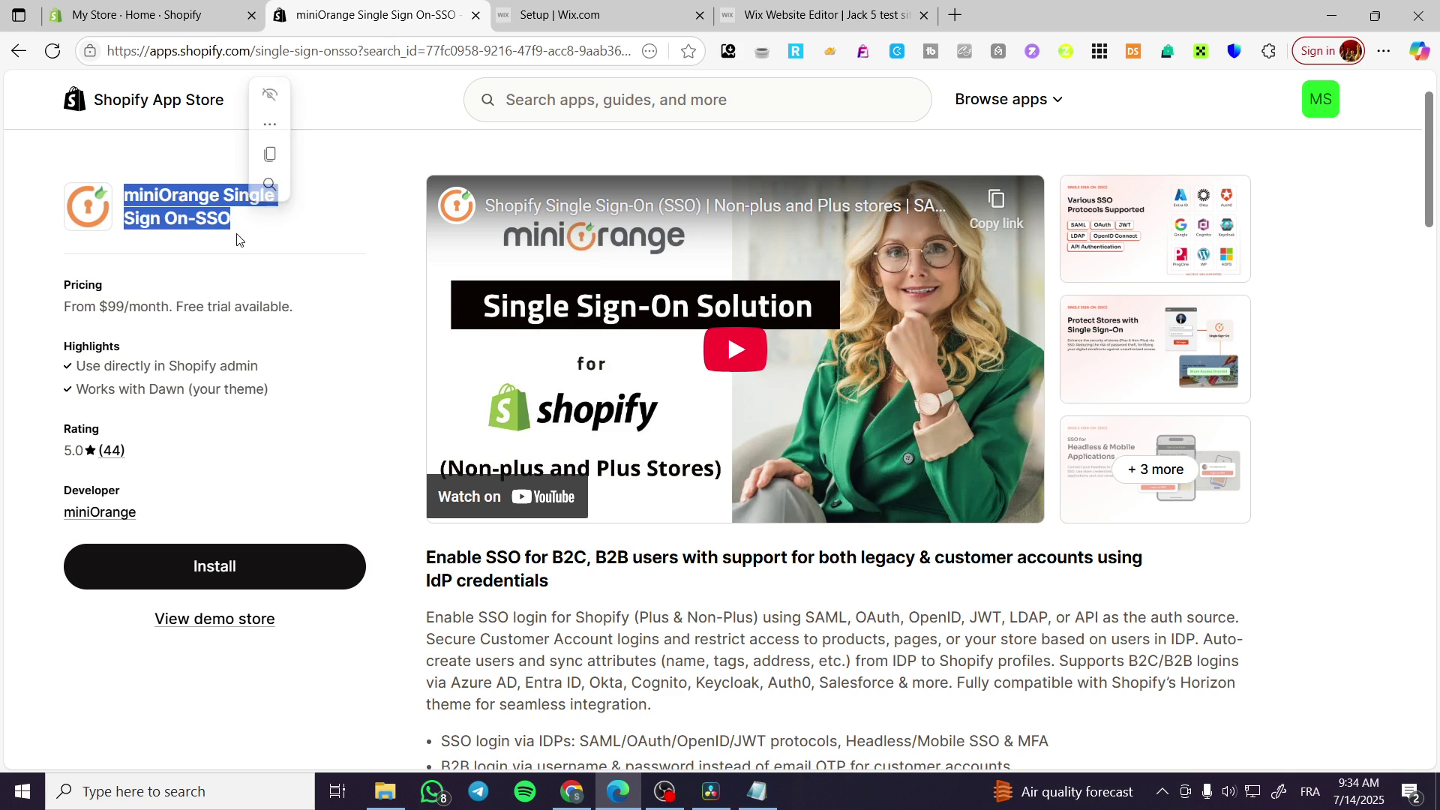
pyautogui.hotkey('ctrl', 'c')
pyautogui.click(238, 234)
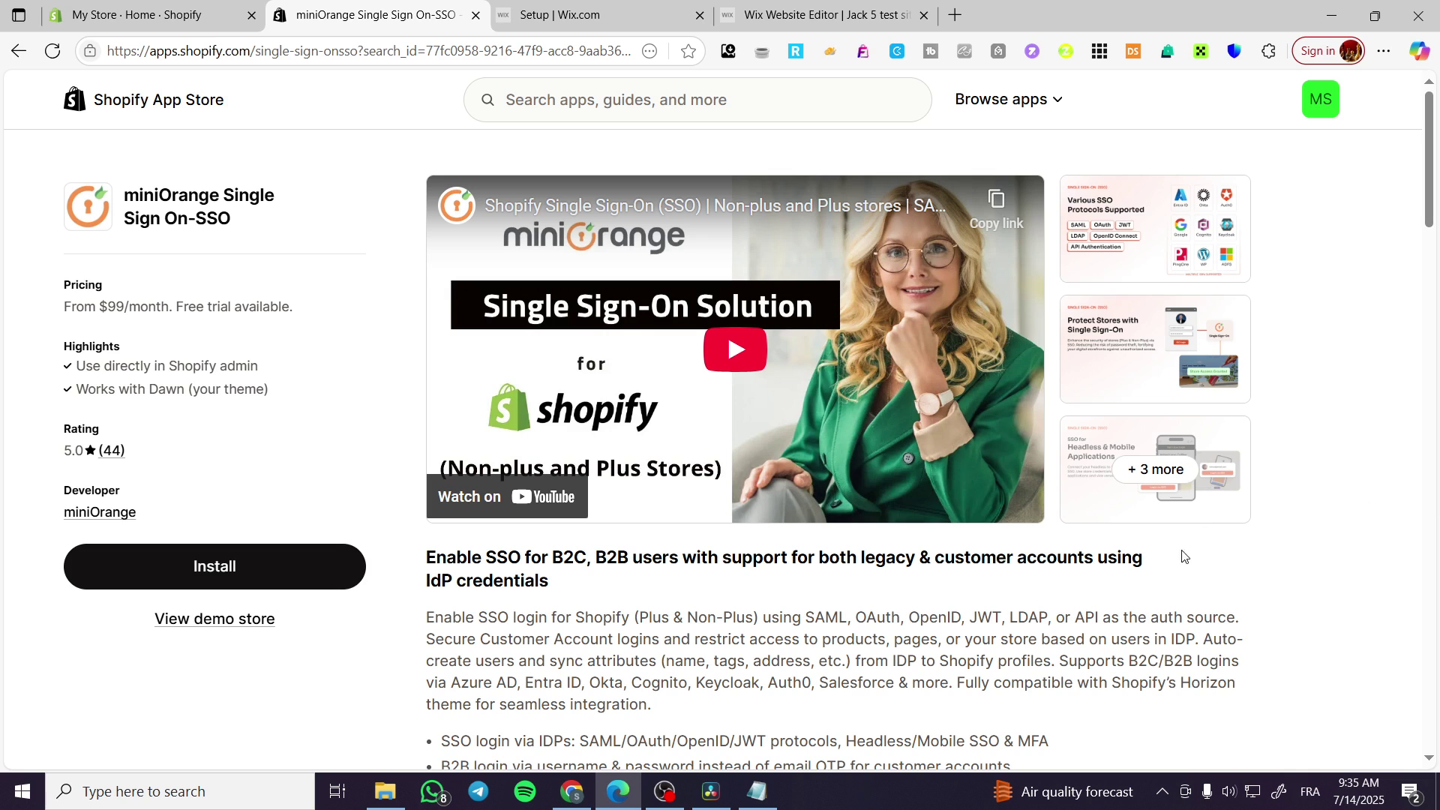
pyautogui.scroll(-3, 720, 591)
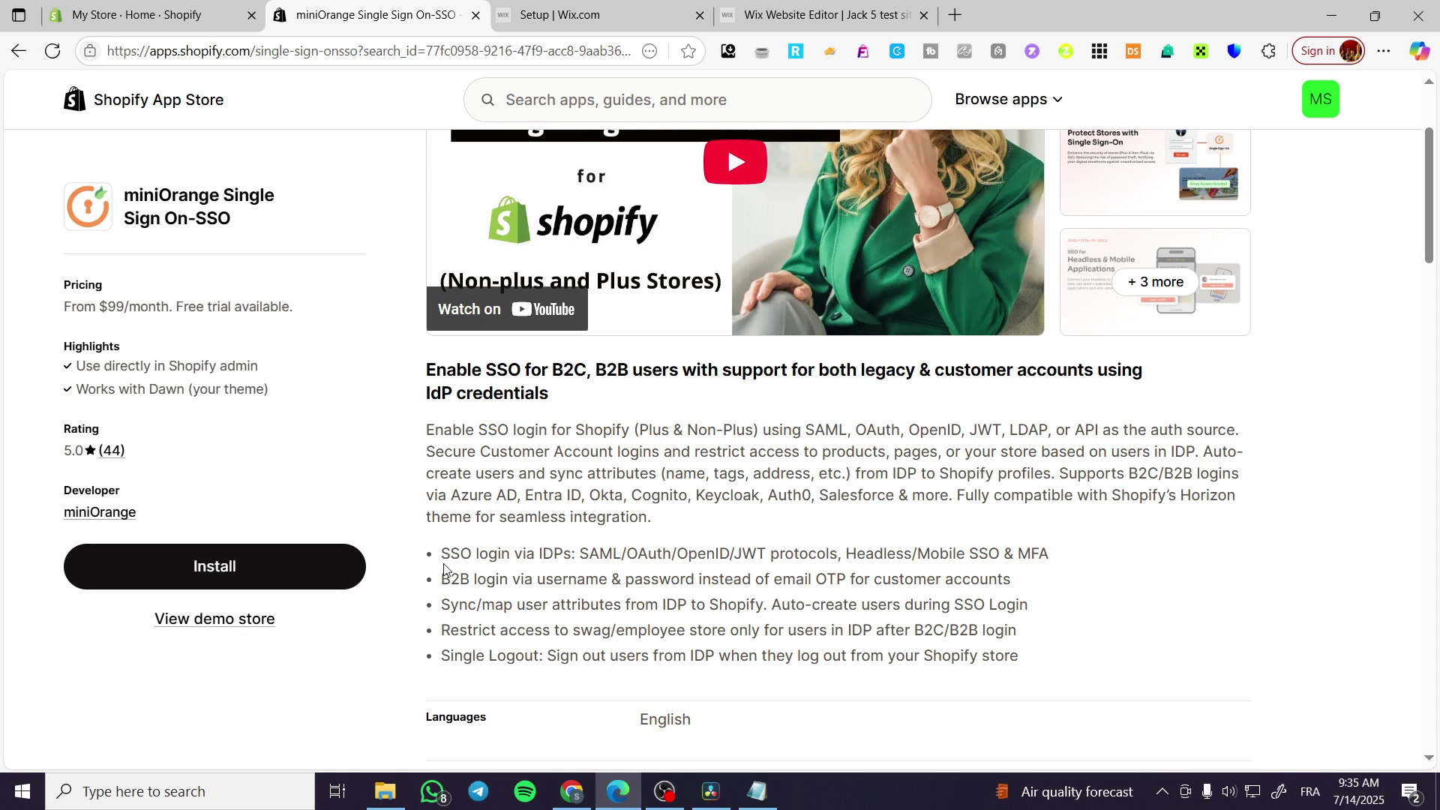
pyautogui.scroll(1, 727, 332)
# Step: Enlarge the supported SSO protocols screenshot, then close it and return to the listing
pyautogui.click(1162, 251)
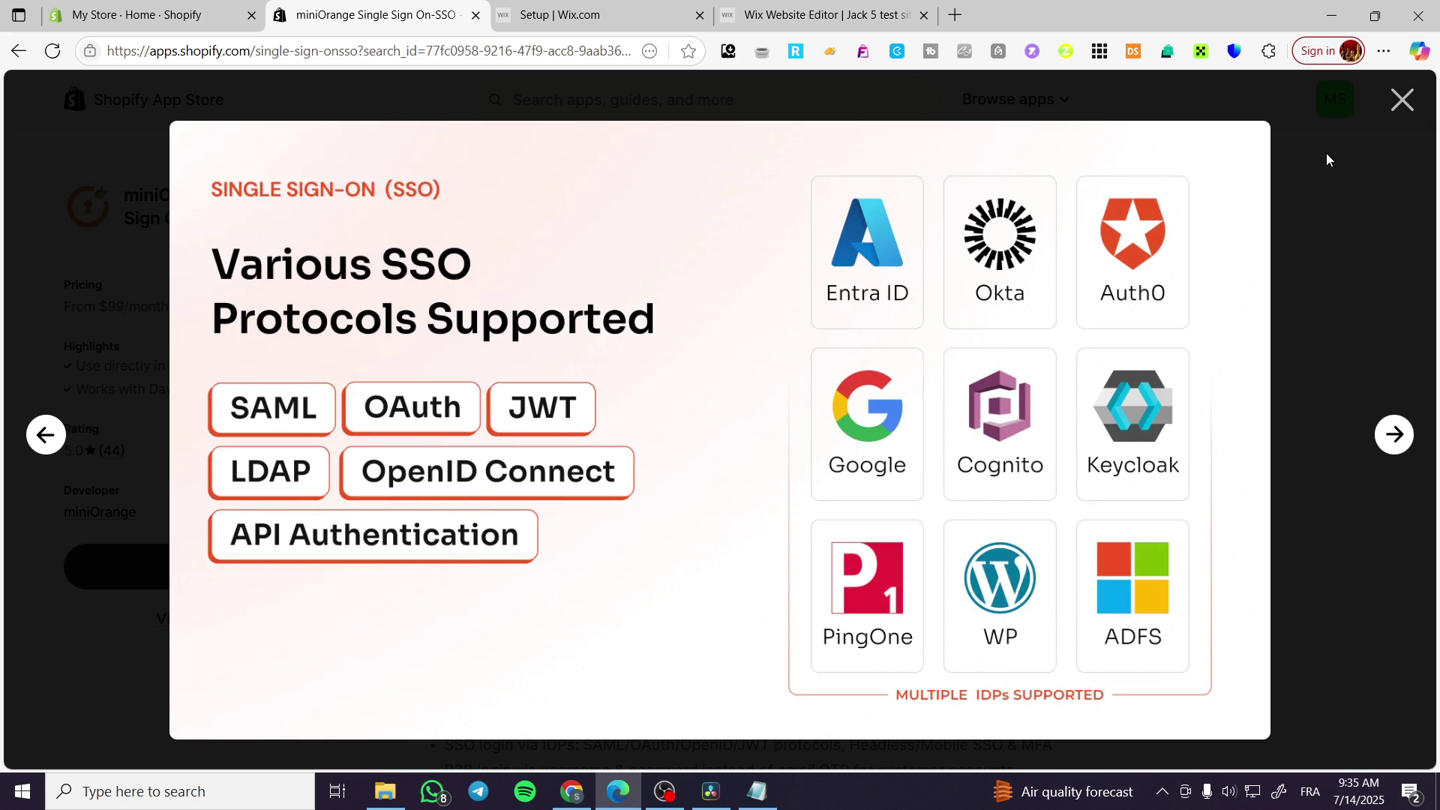
pyautogui.click(1398, 106)
pyautogui.scroll(-1, 1192, 439)
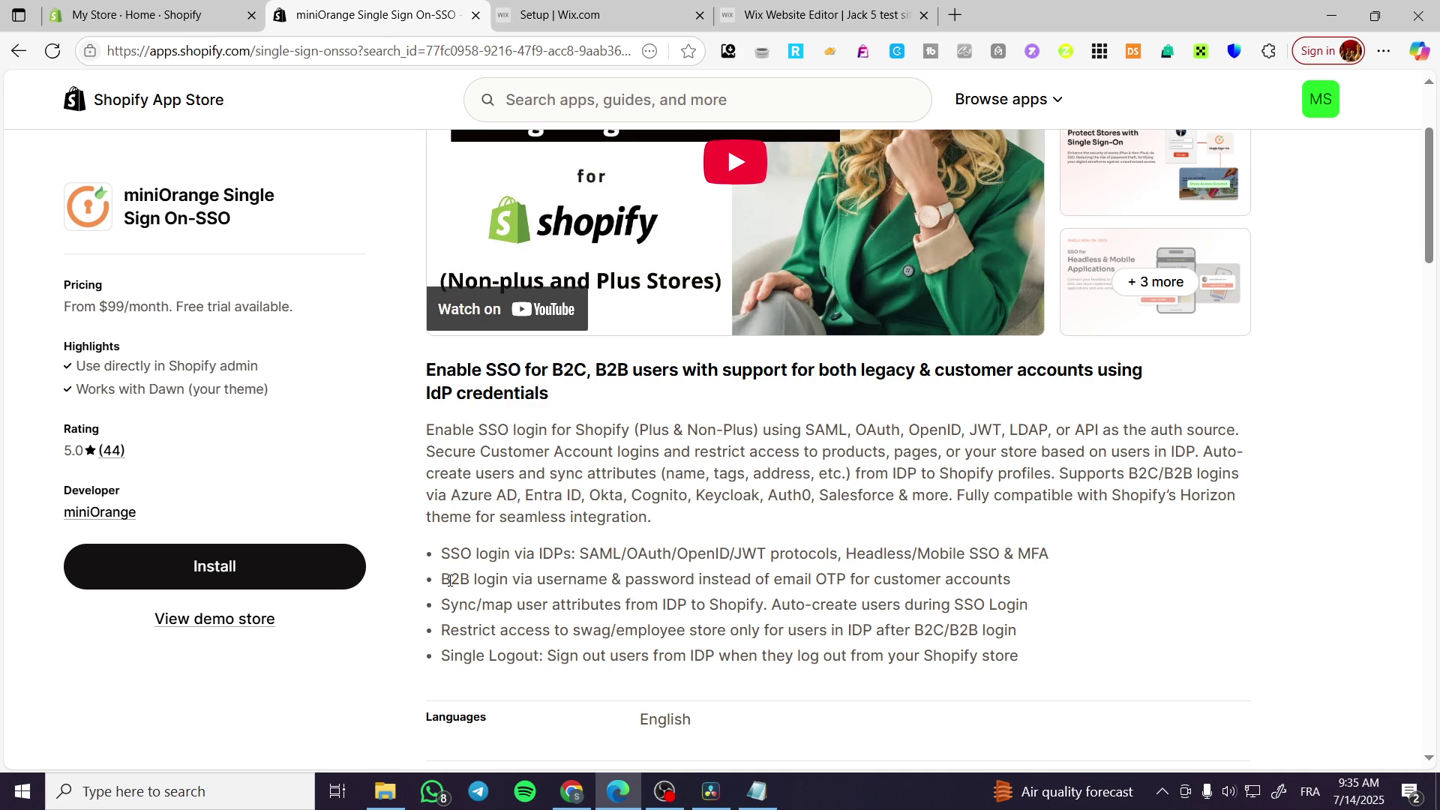
# Step: Read the listing, highlighting the B2B login and Single Logout bullets, 5.0 rating and monthly price
pyautogui.moveTo(450, 580); pyautogui.dragTo(1003, 582)
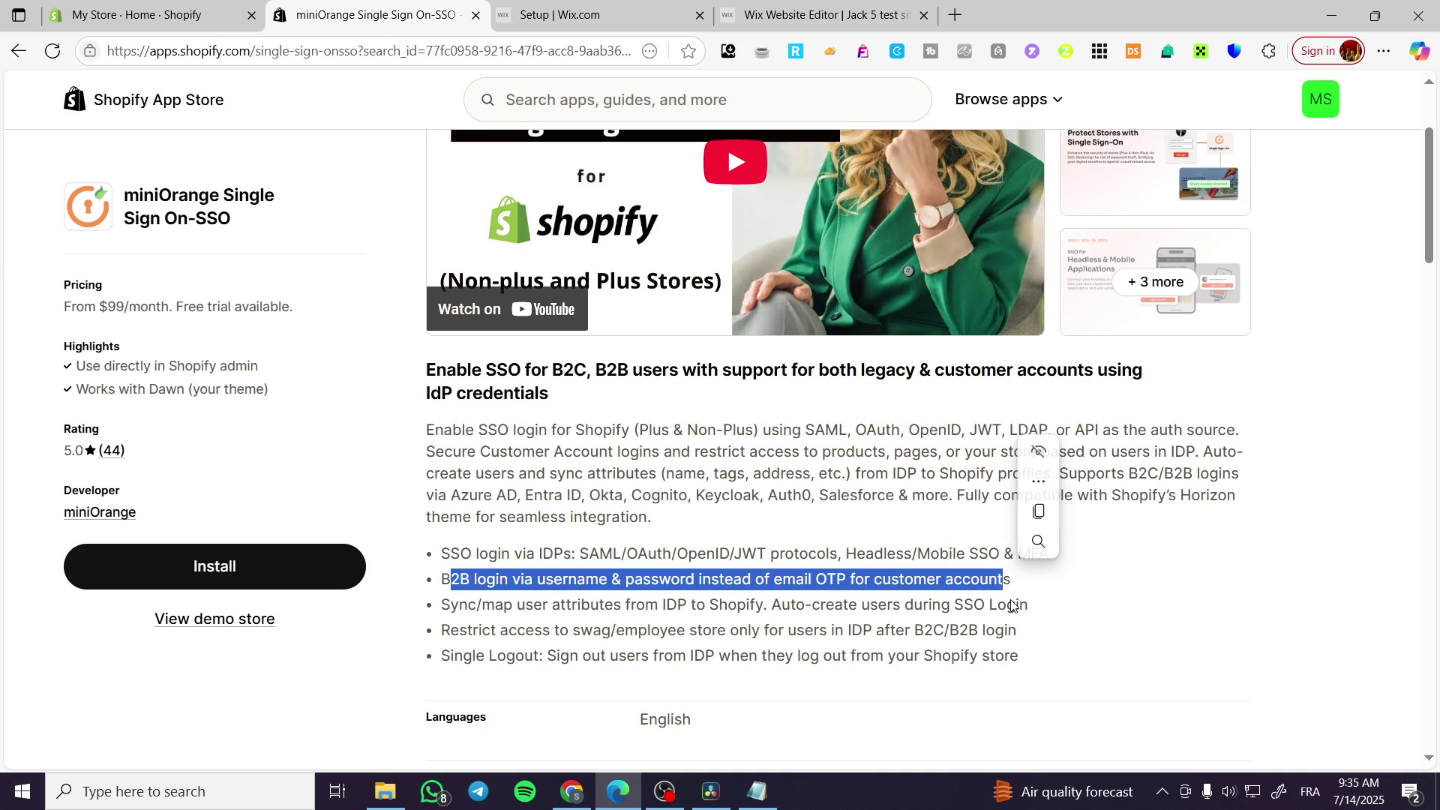
pyautogui.click(737, 636)
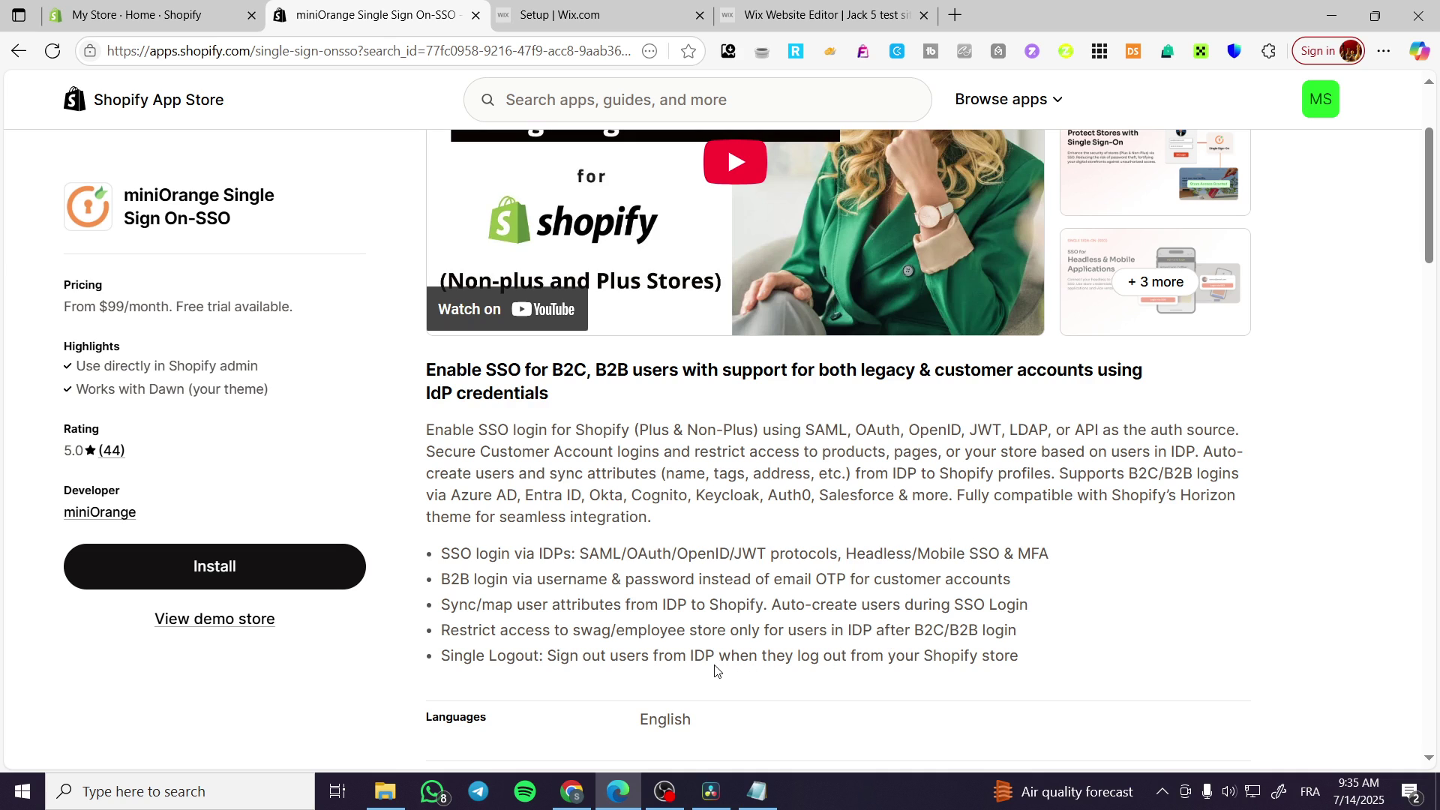
pyautogui.moveTo(450, 660); pyautogui.dragTo(1022, 664)
pyautogui.click(980, 685)
pyautogui.scroll(3, 793, 622)
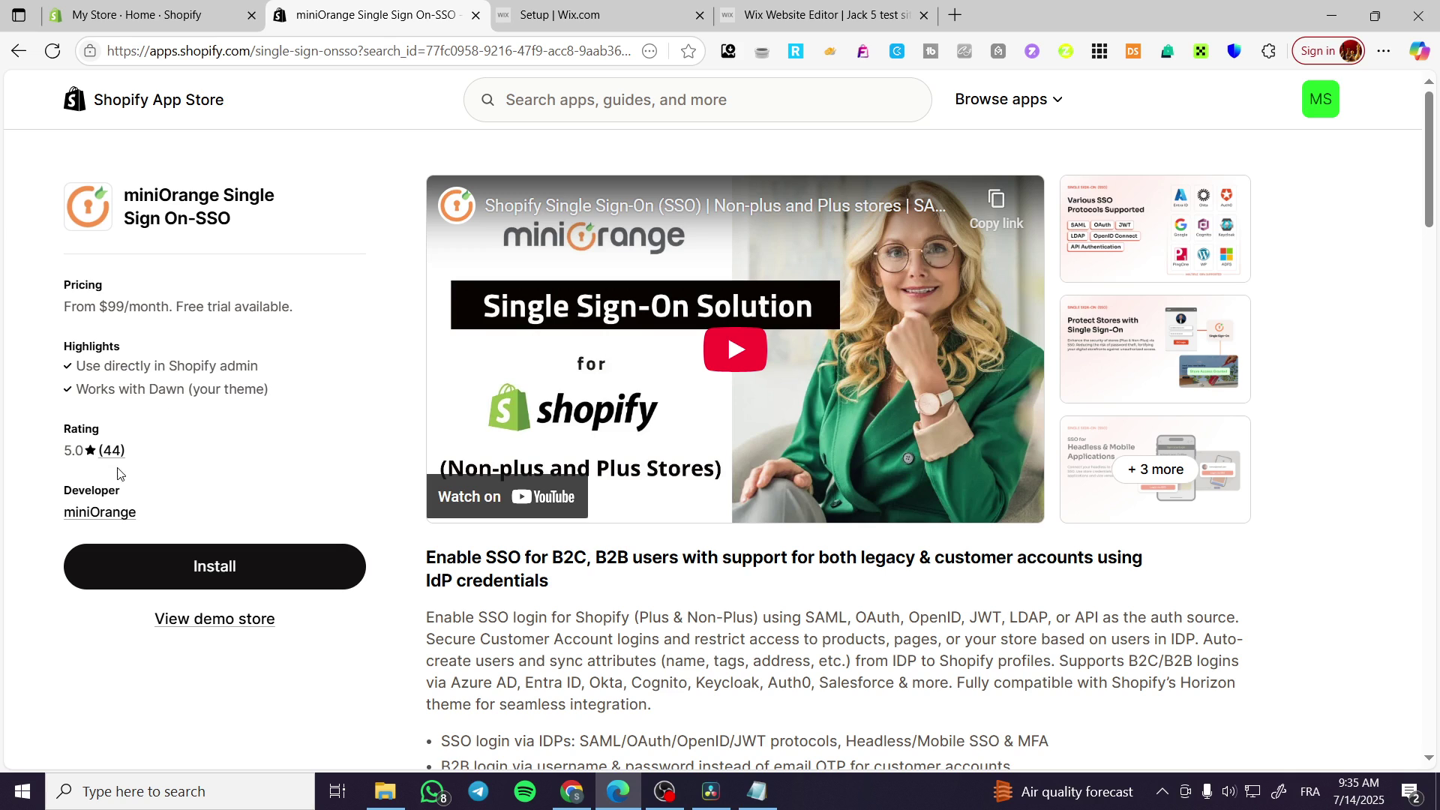
pyautogui.doubleClick(69, 451)
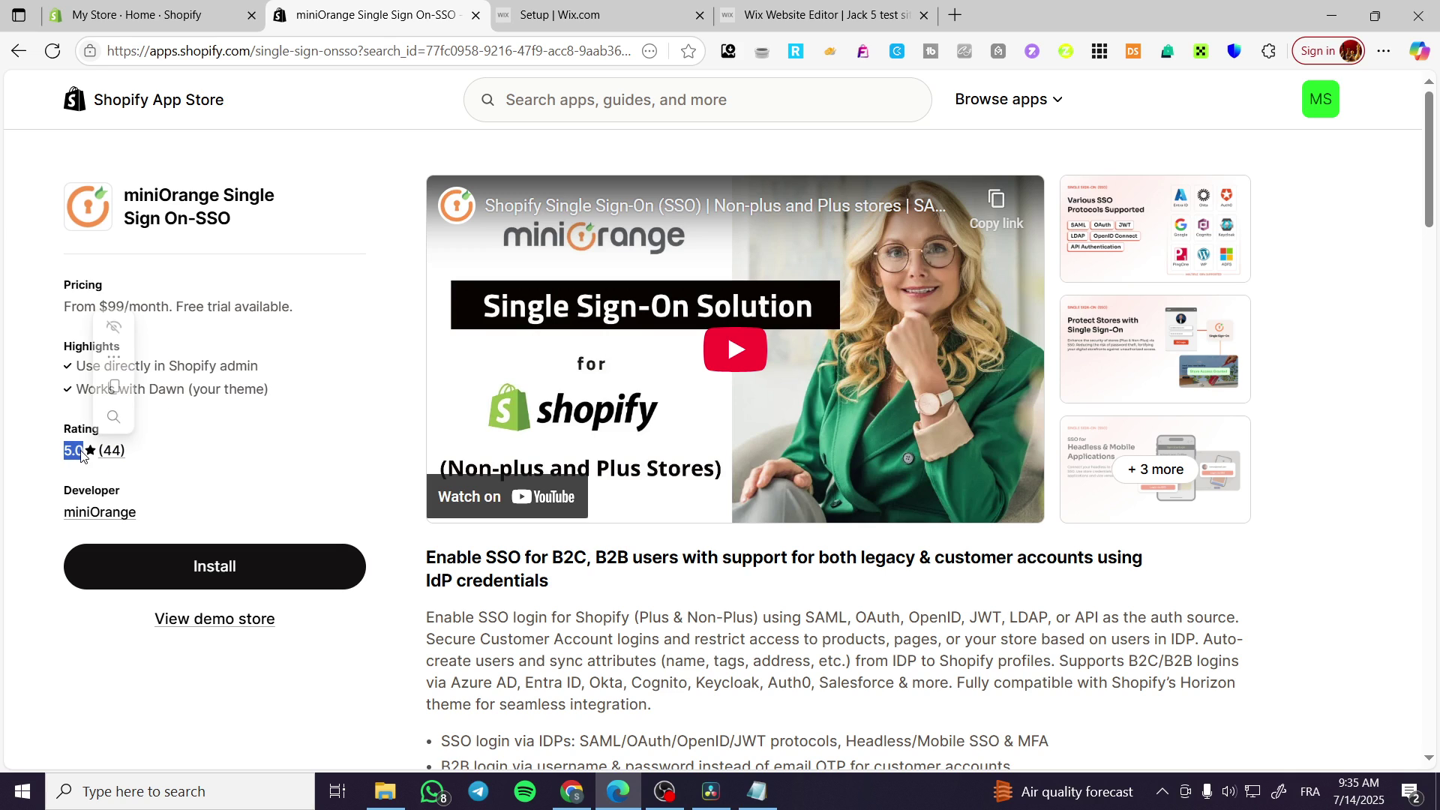
pyautogui.click(105, 467)
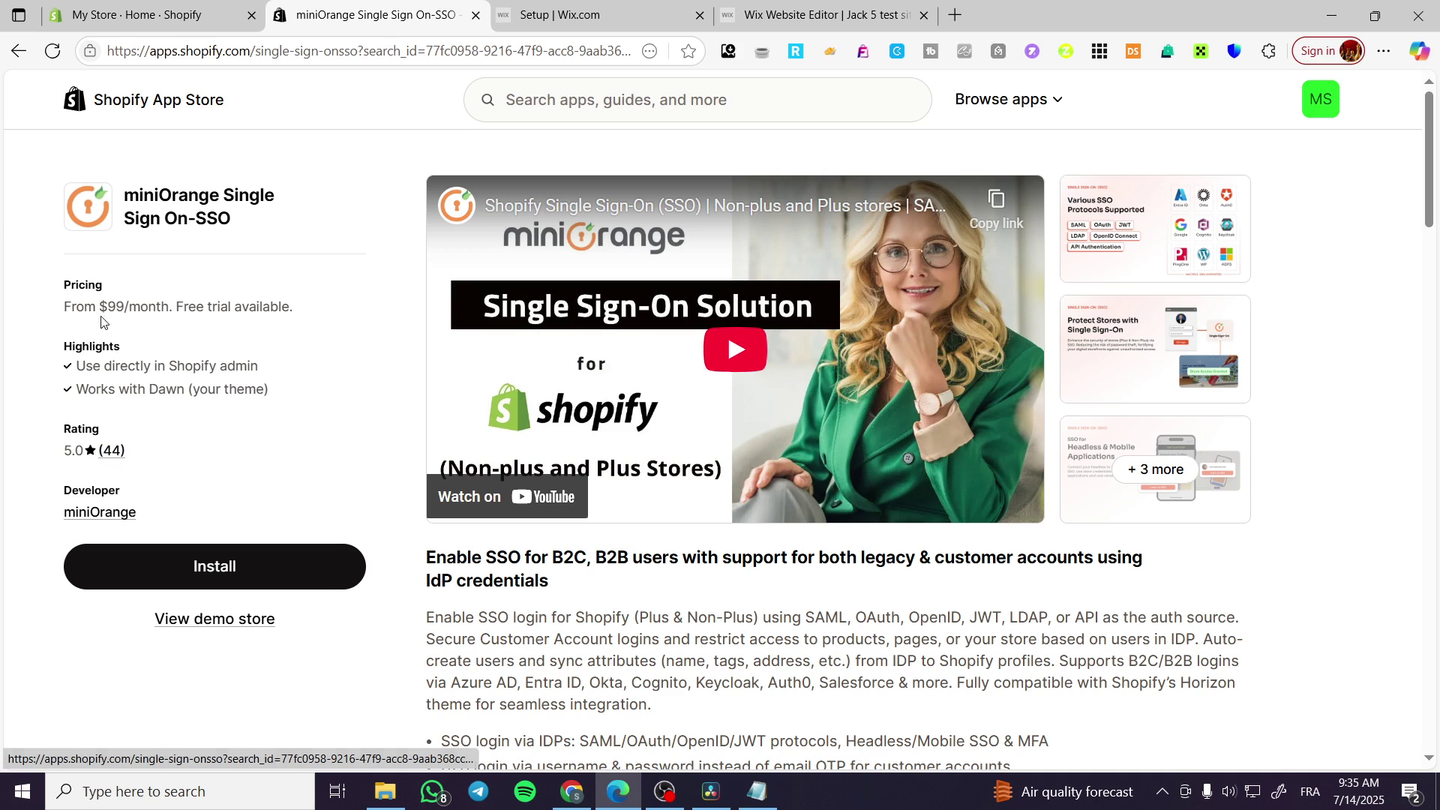
pyautogui.moveTo(63, 309); pyautogui.dragTo(294, 306)
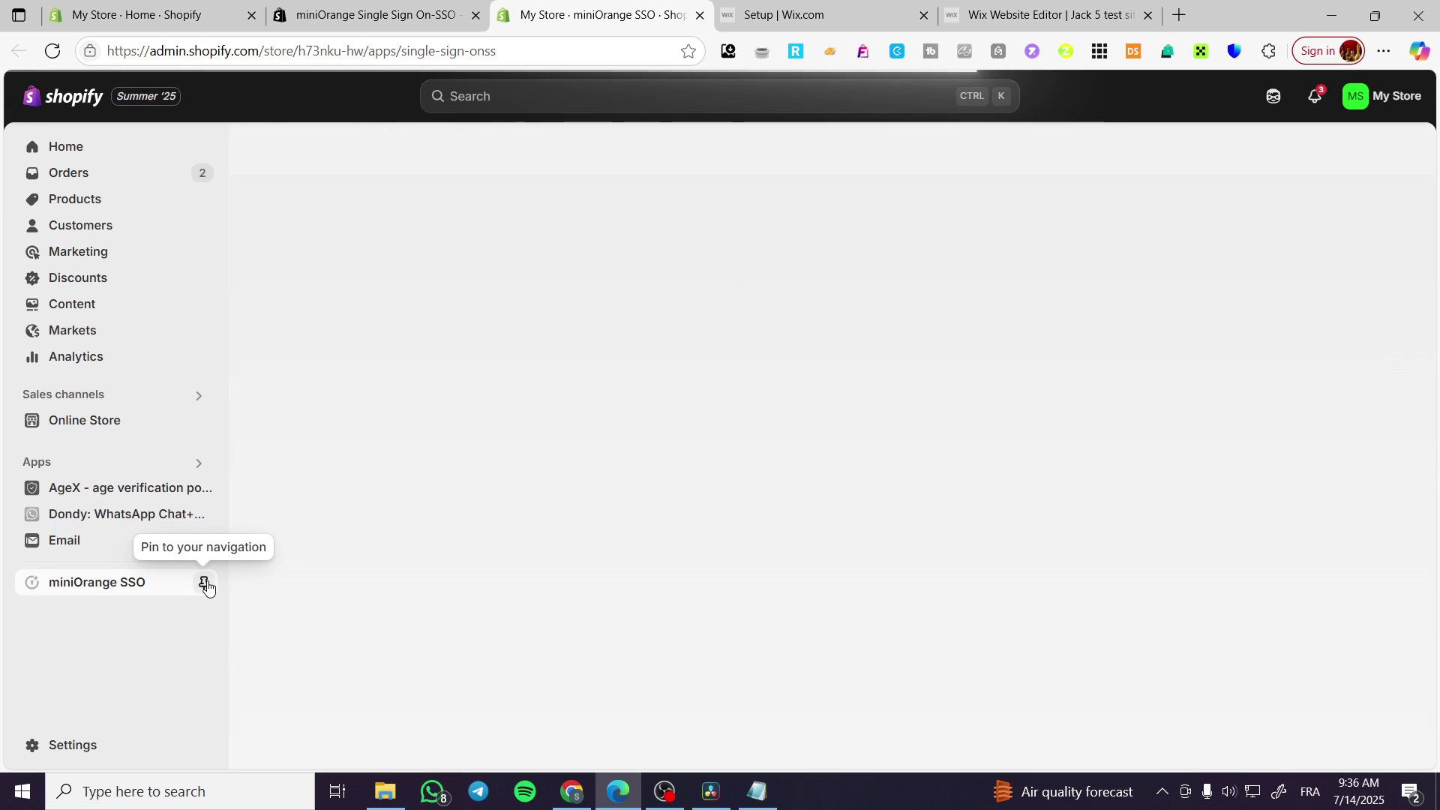
# Step: Pin miniOrange SSO to the admin navigation and approve its $99.00 USD premiumplansso subscription
pyautogui.click(204, 582)
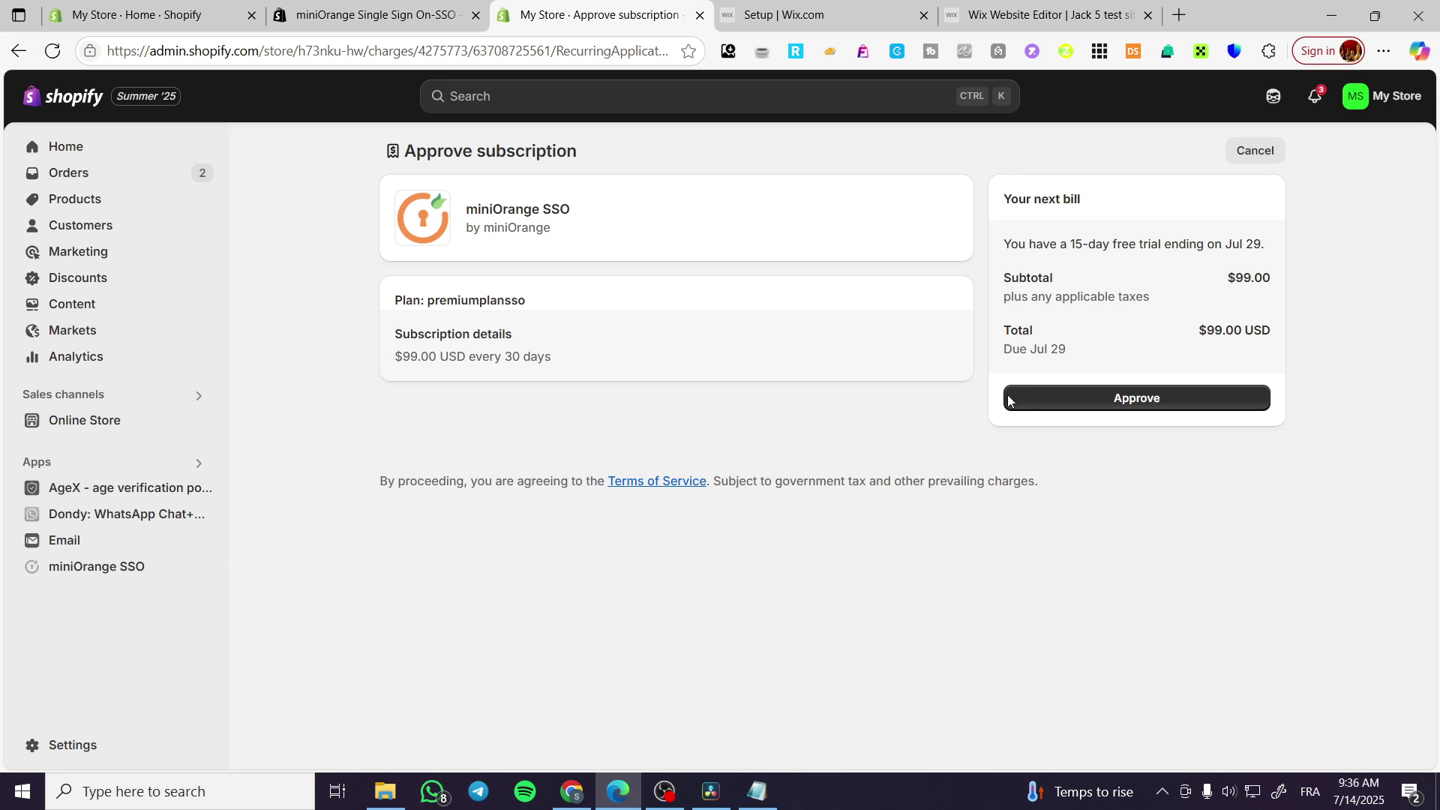
pyautogui.click(1135, 399)
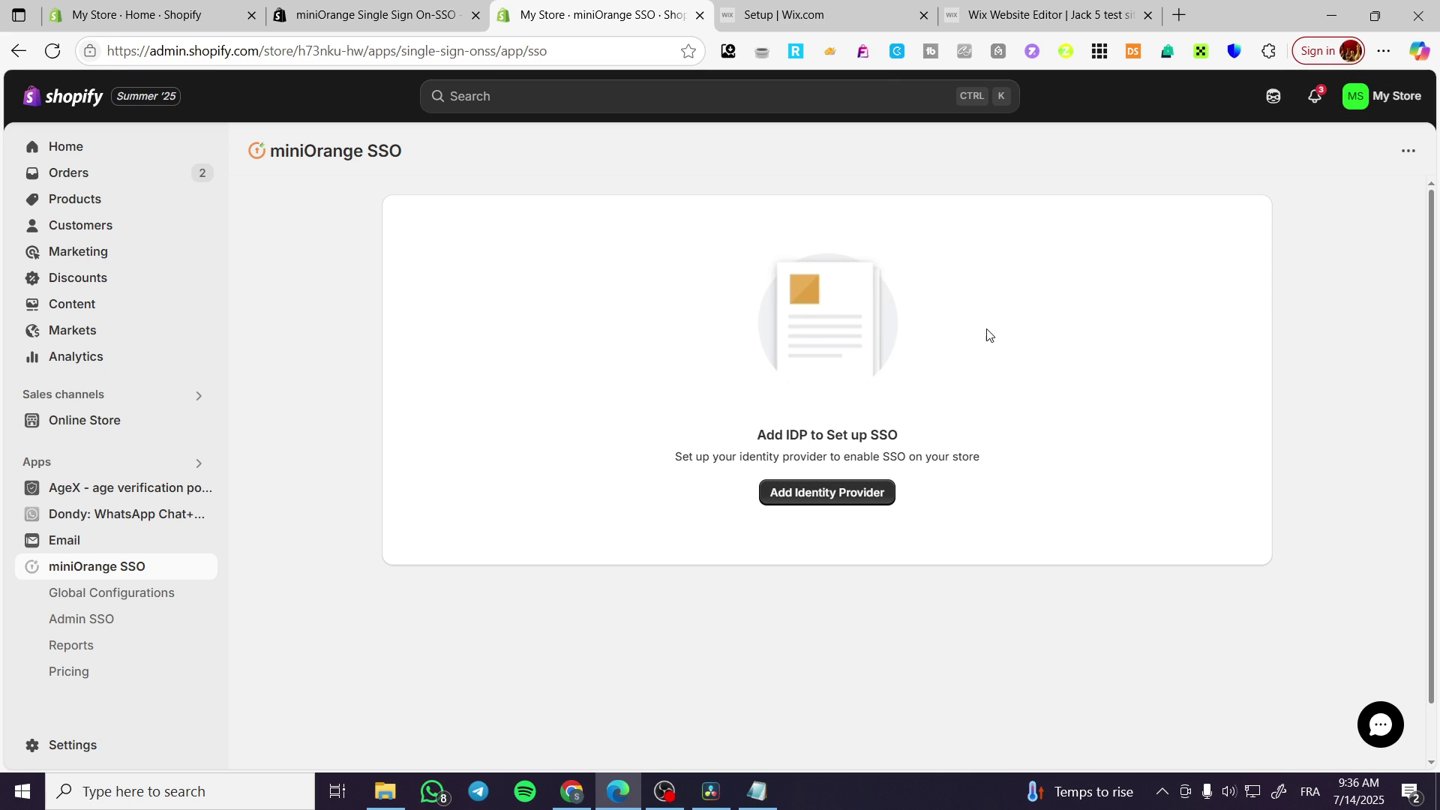
# Step: Start adding an identity provider and choose OAuth 2.0 as the SSO protocol
pyautogui.click(826, 492)
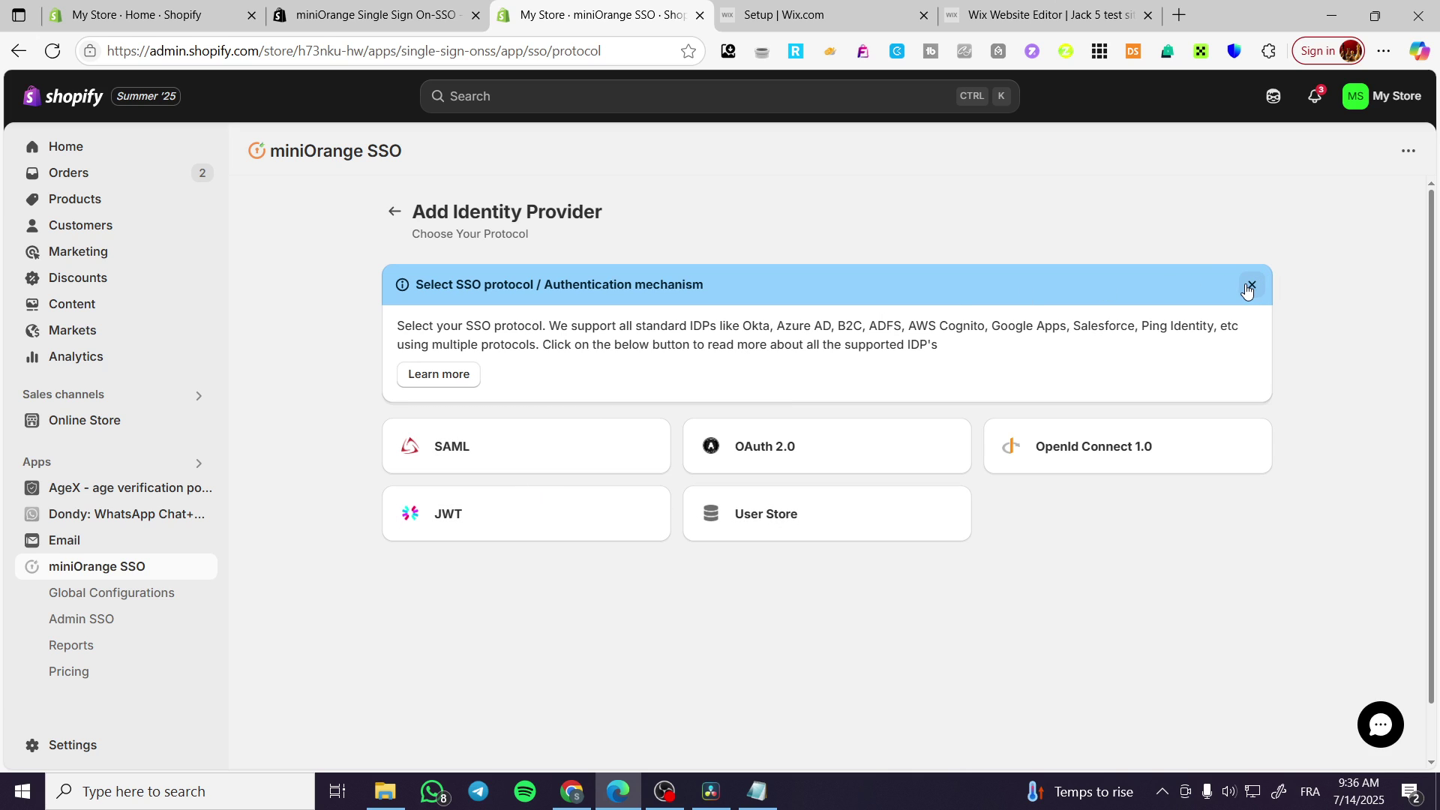
pyautogui.click(819, 460)
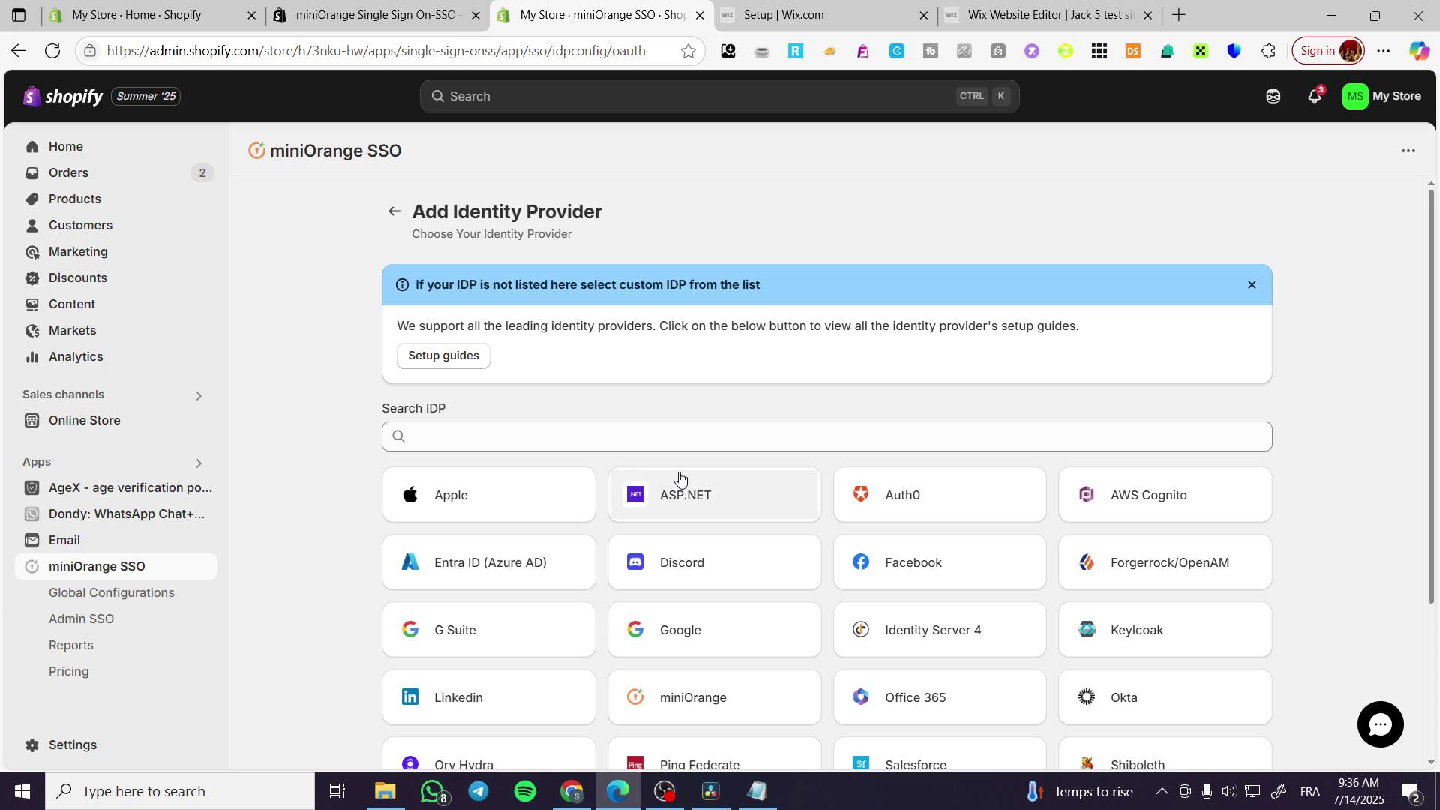
pyautogui.scroll(-3, 395, 421)
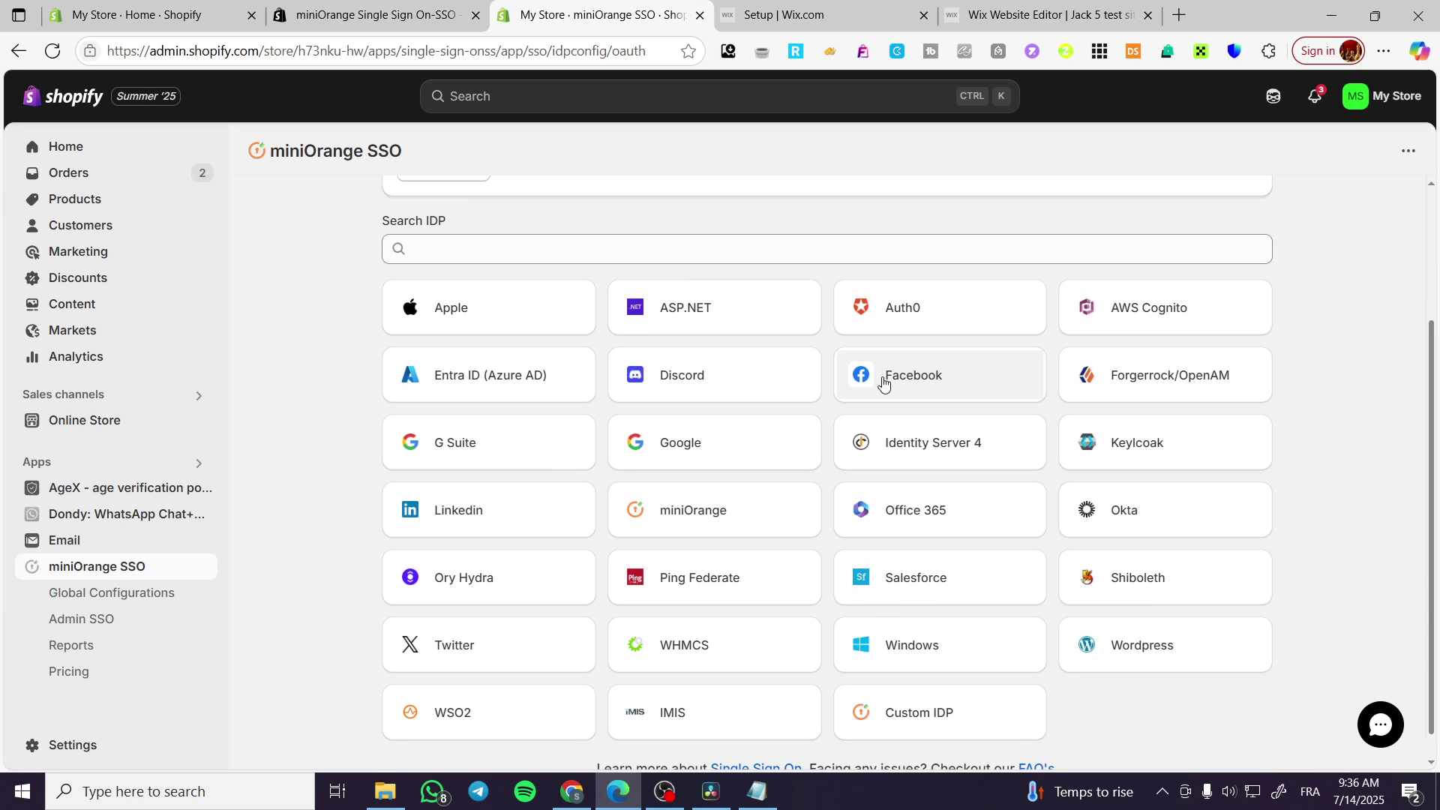
# Step: Open the Google provider form and turn on Retrieve OAuth tokens, sending no tokens in query params
pyautogui.click(752, 462)
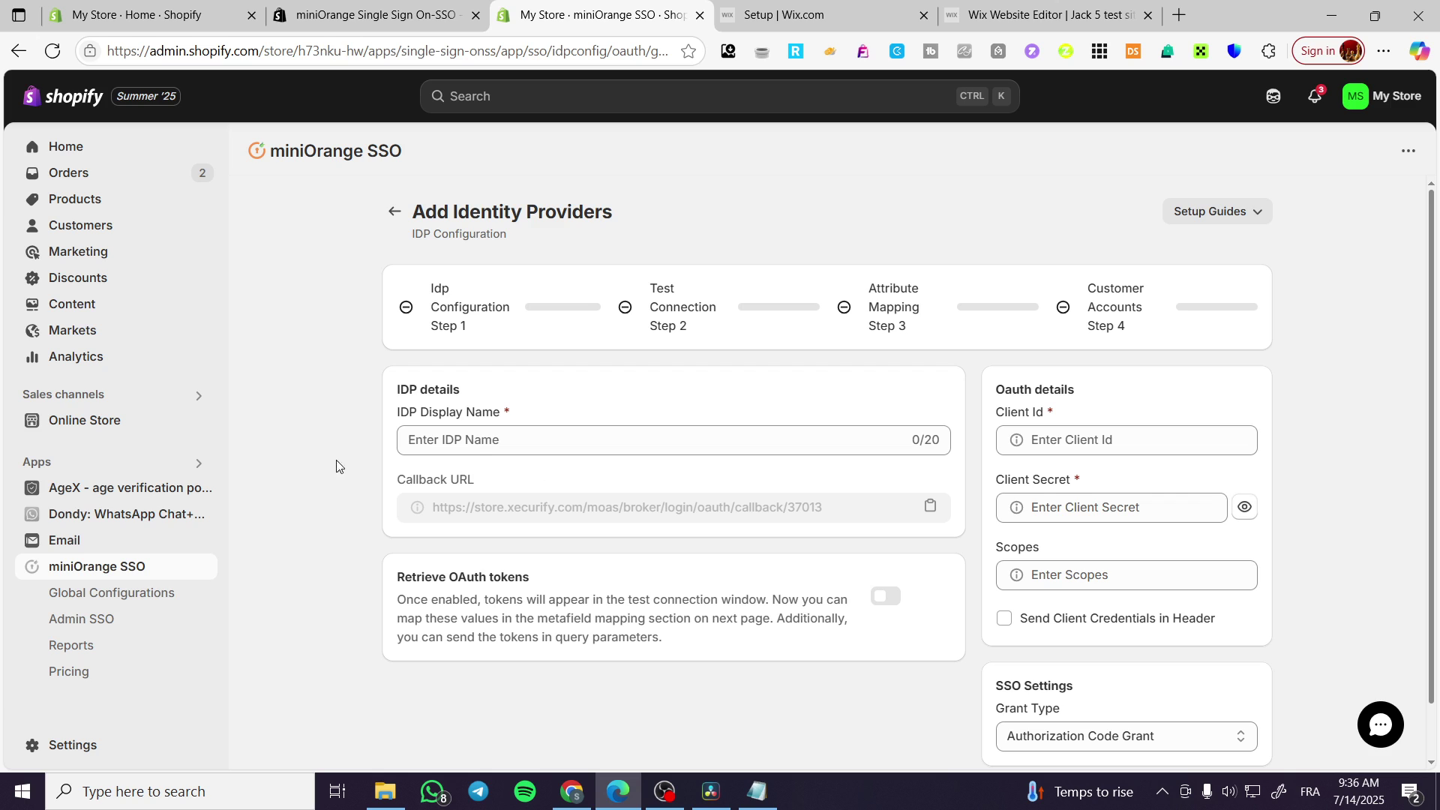
pyautogui.click(408, 438)
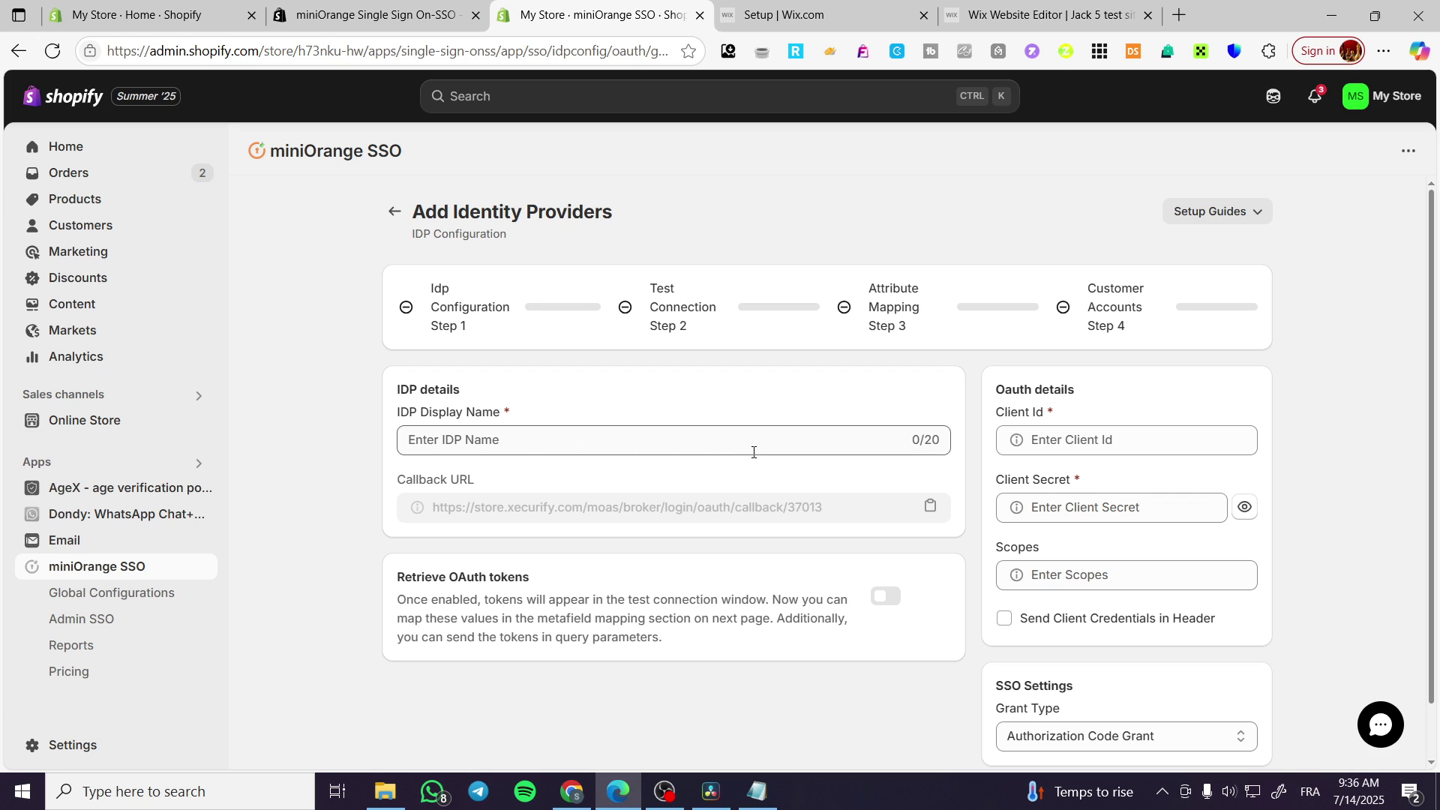
pyautogui.scroll(-1, 526, 446)
pyautogui.scroll(1, 614, 451)
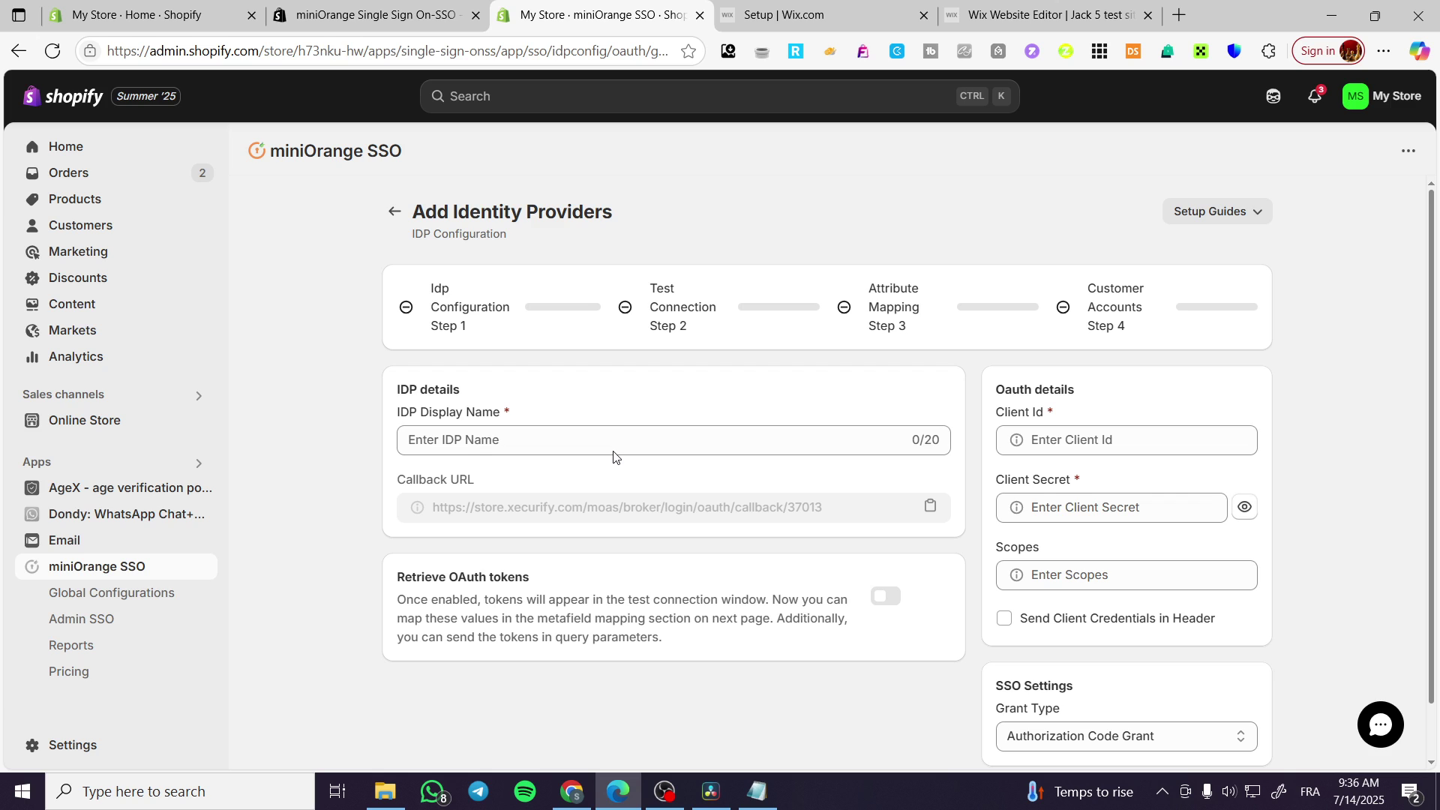
pyautogui.scroll(-1, 750, 360)
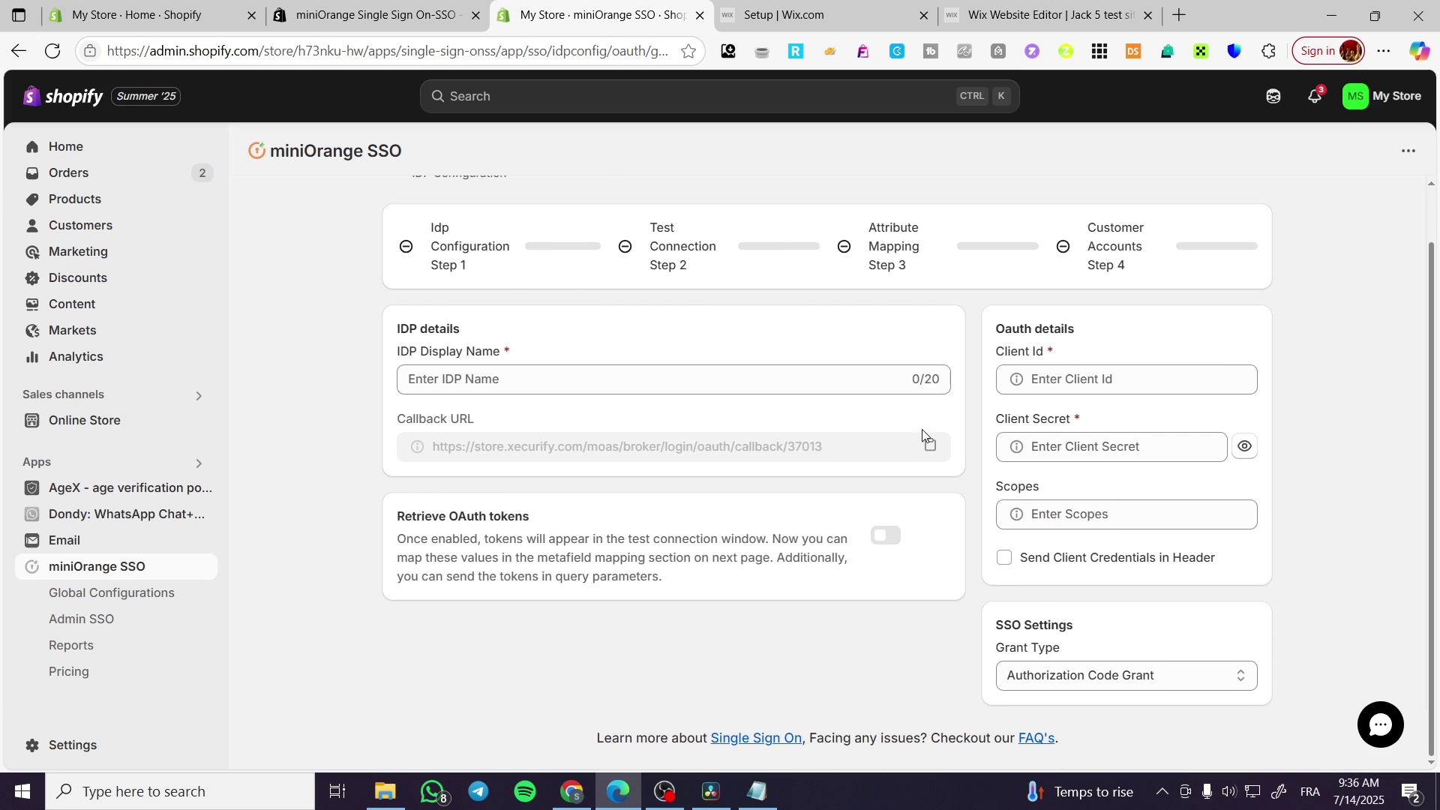
pyautogui.click(889, 542)
pyautogui.rightClick(890, 543)
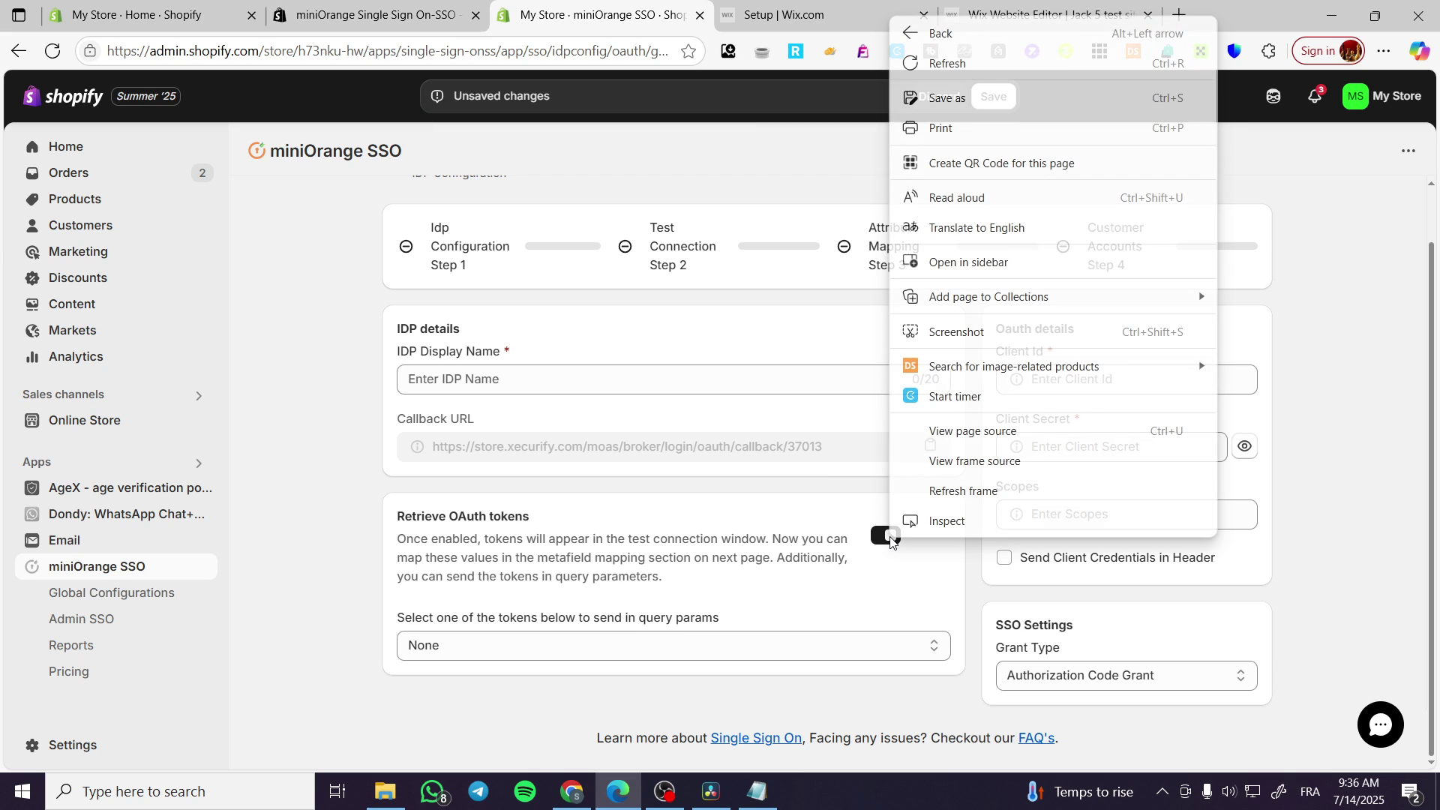
pyautogui.click(695, 654)
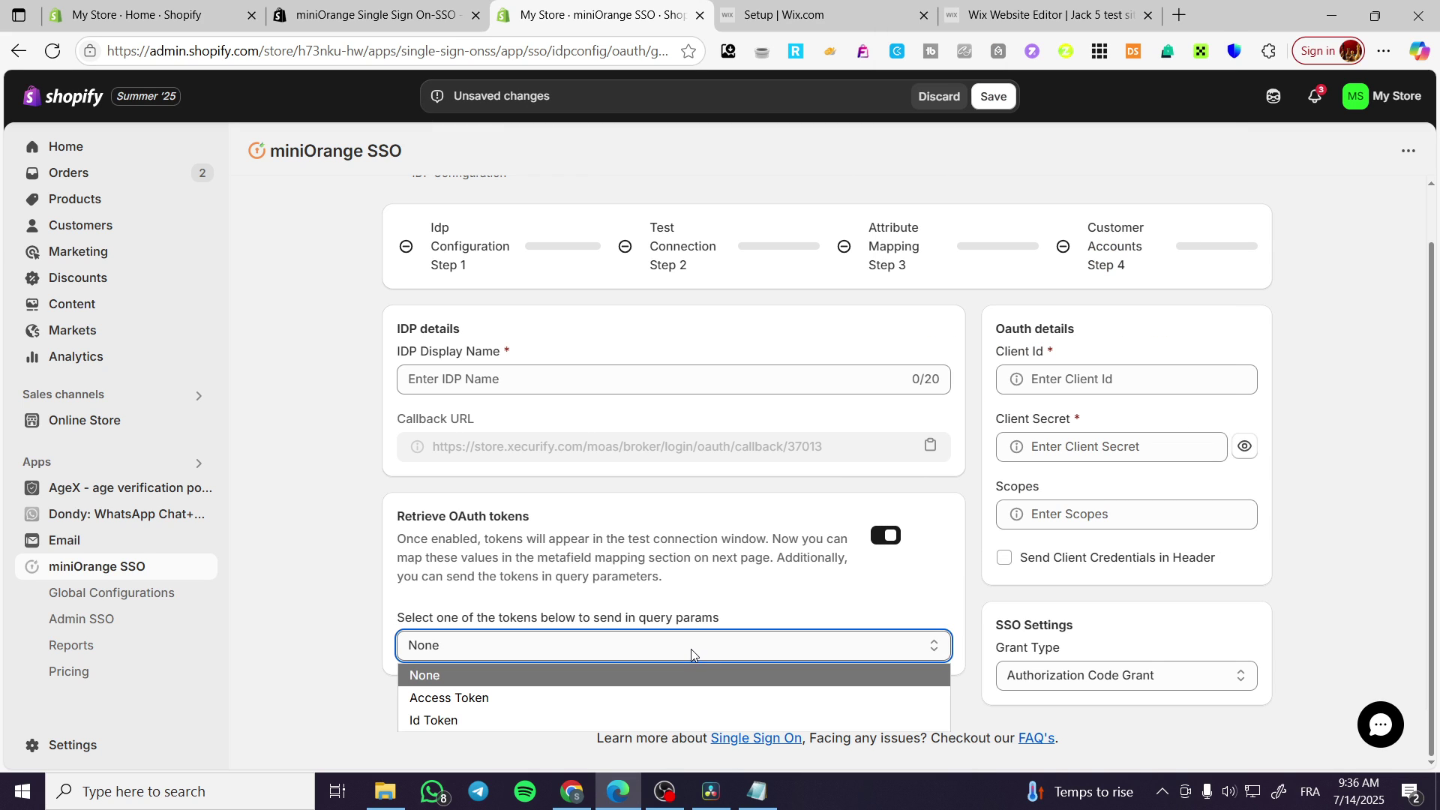
pyautogui.click(758, 574)
pyautogui.scroll(1, 692, 370)
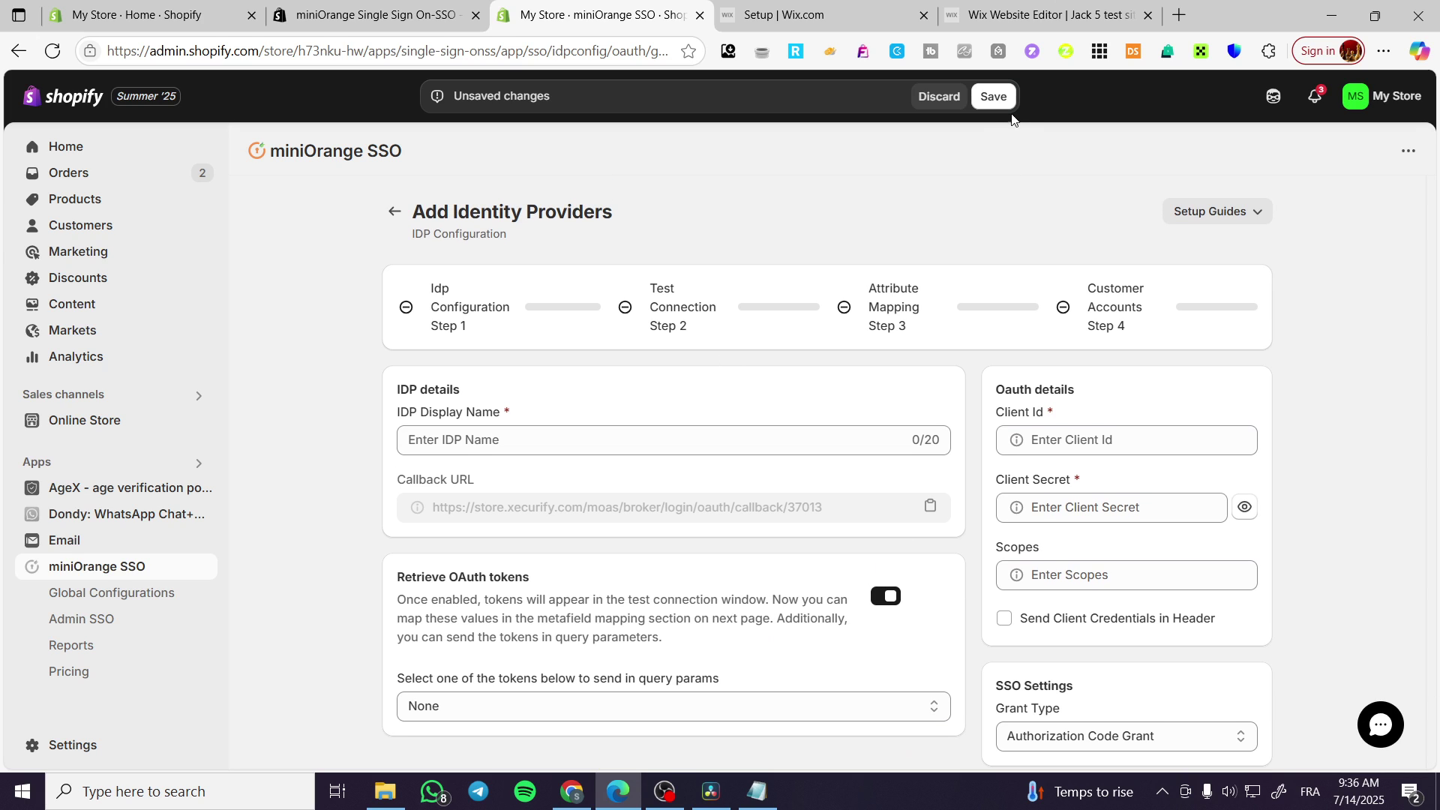
# Step: Enter 'Google' as the IDP Display Name and save, leaving Client Id and Client Secret flagged required
pyautogui.click(993, 96)
pyautogui.click(562, 440)
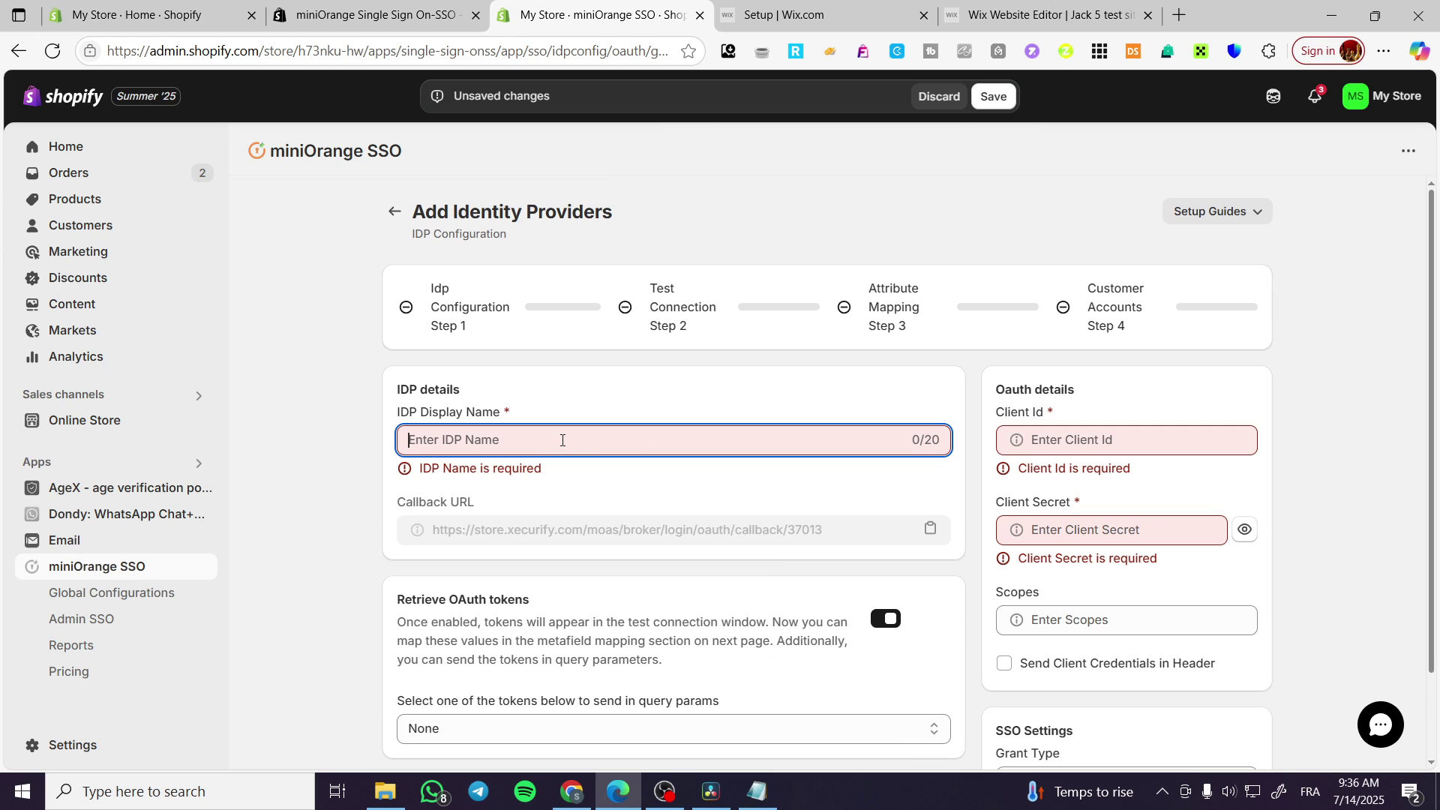
pyautogui.write('dd')
pyautogui.hotkey('ctrl', 'a')
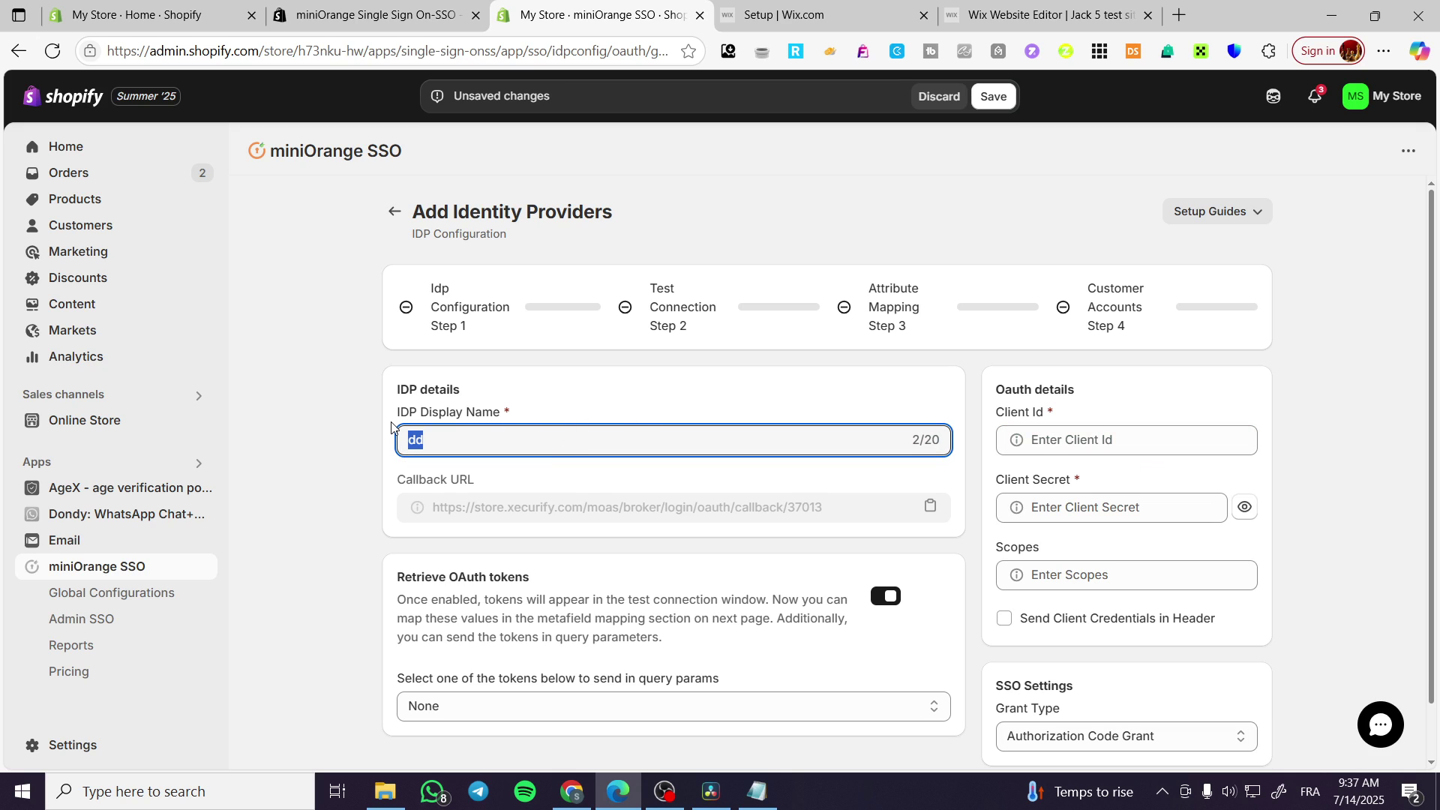
pyautogui.write('Google')
pyautogui.click(993, 96)
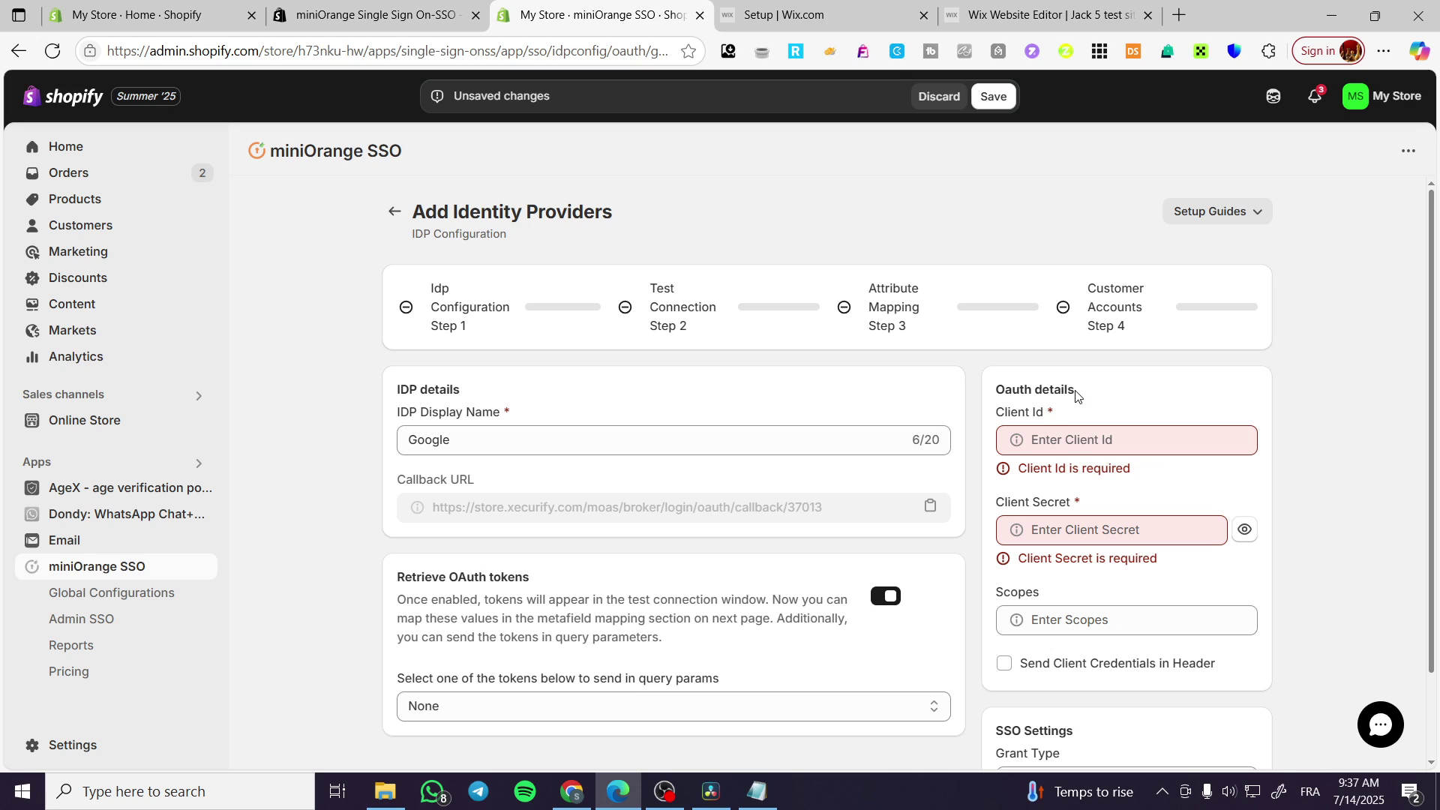
pyautogui.moveTo(1074, 390); pyautogui.dragTo(995, 391)
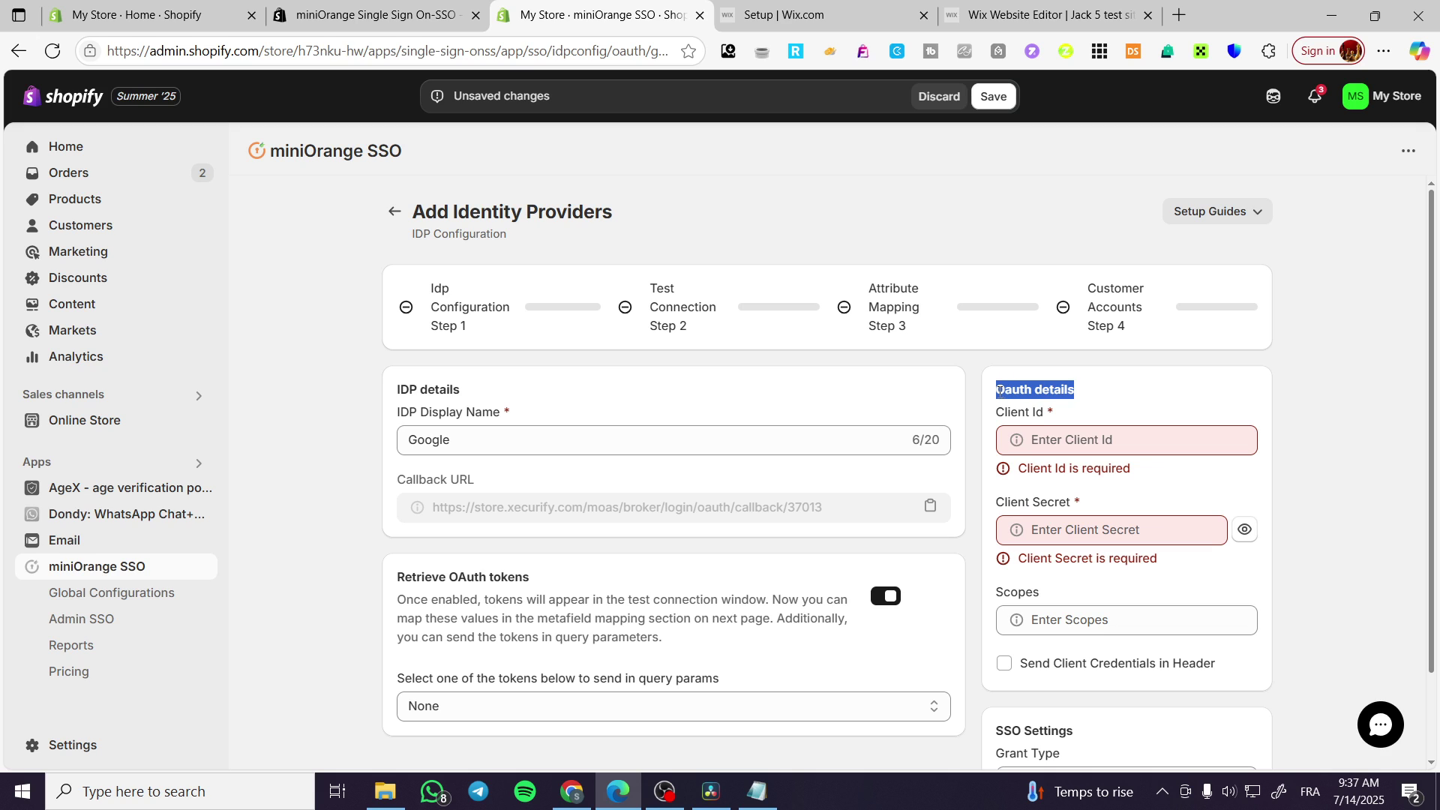
pyautogui.click(1069, 416)
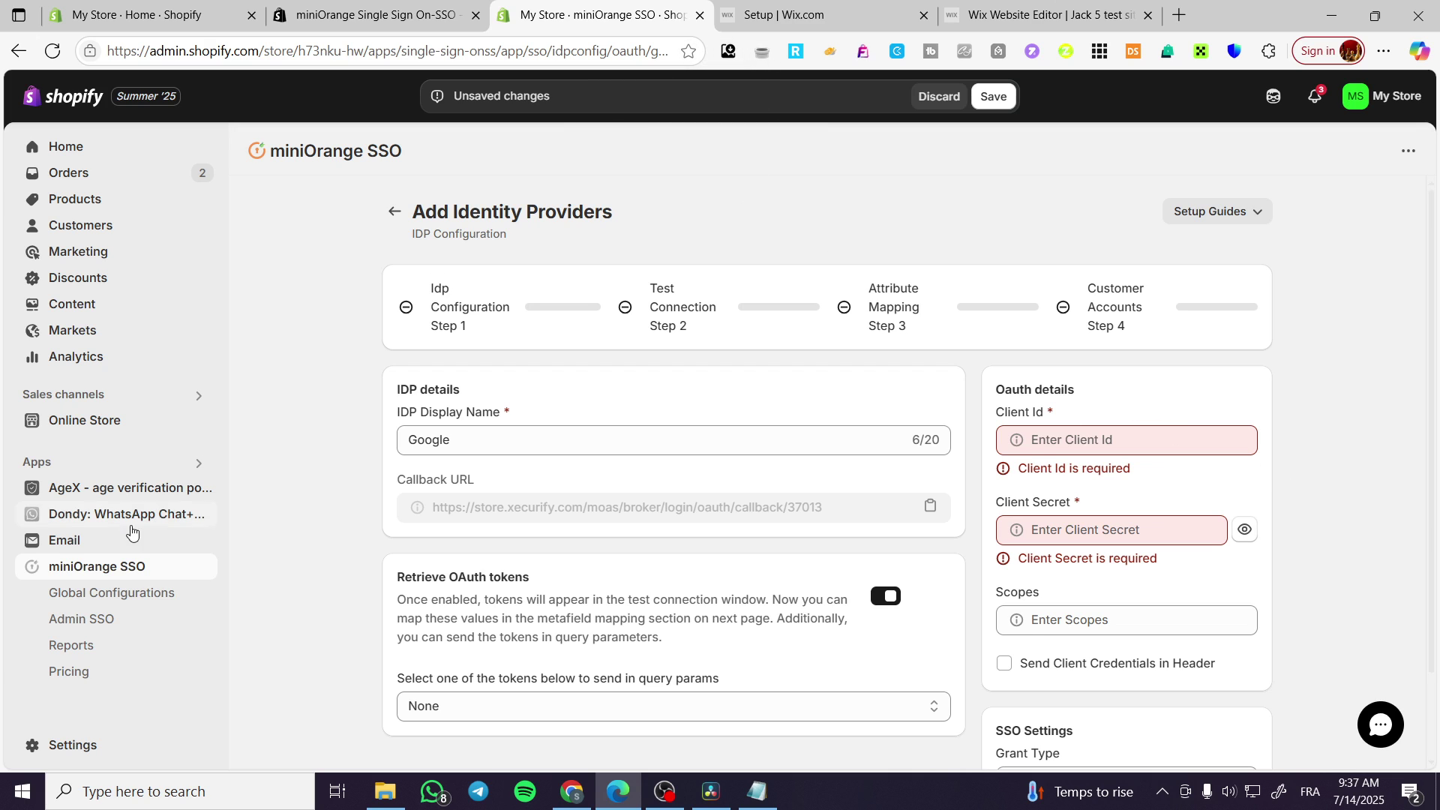
# Step: Discard the unsaved Google provider edits, visit Global Configurations and Admin SSO, then return Home
pyautogui.click(939, 96)
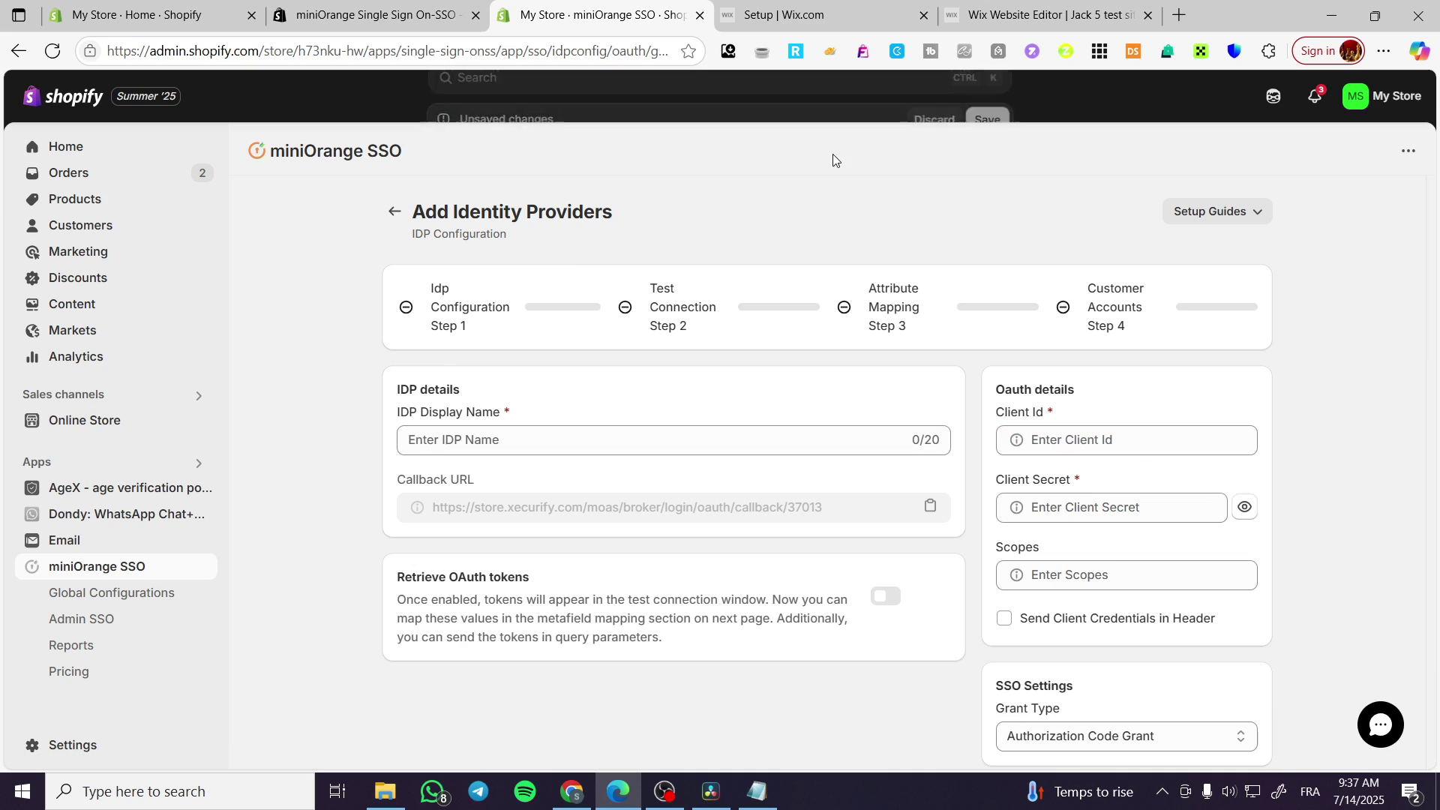
pyautogui.click(112, 593)
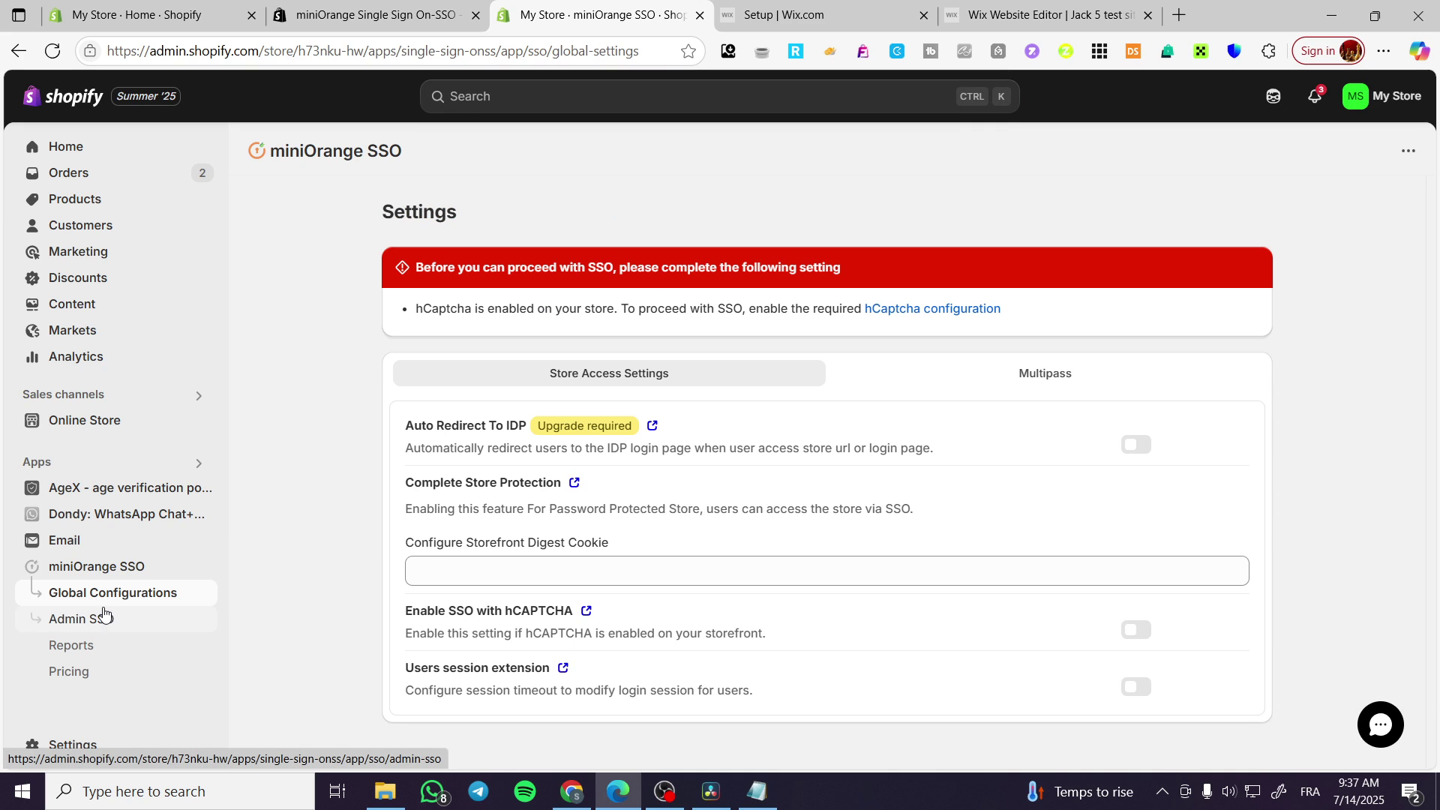
pyautogui.scroll(-1, 687, 448)
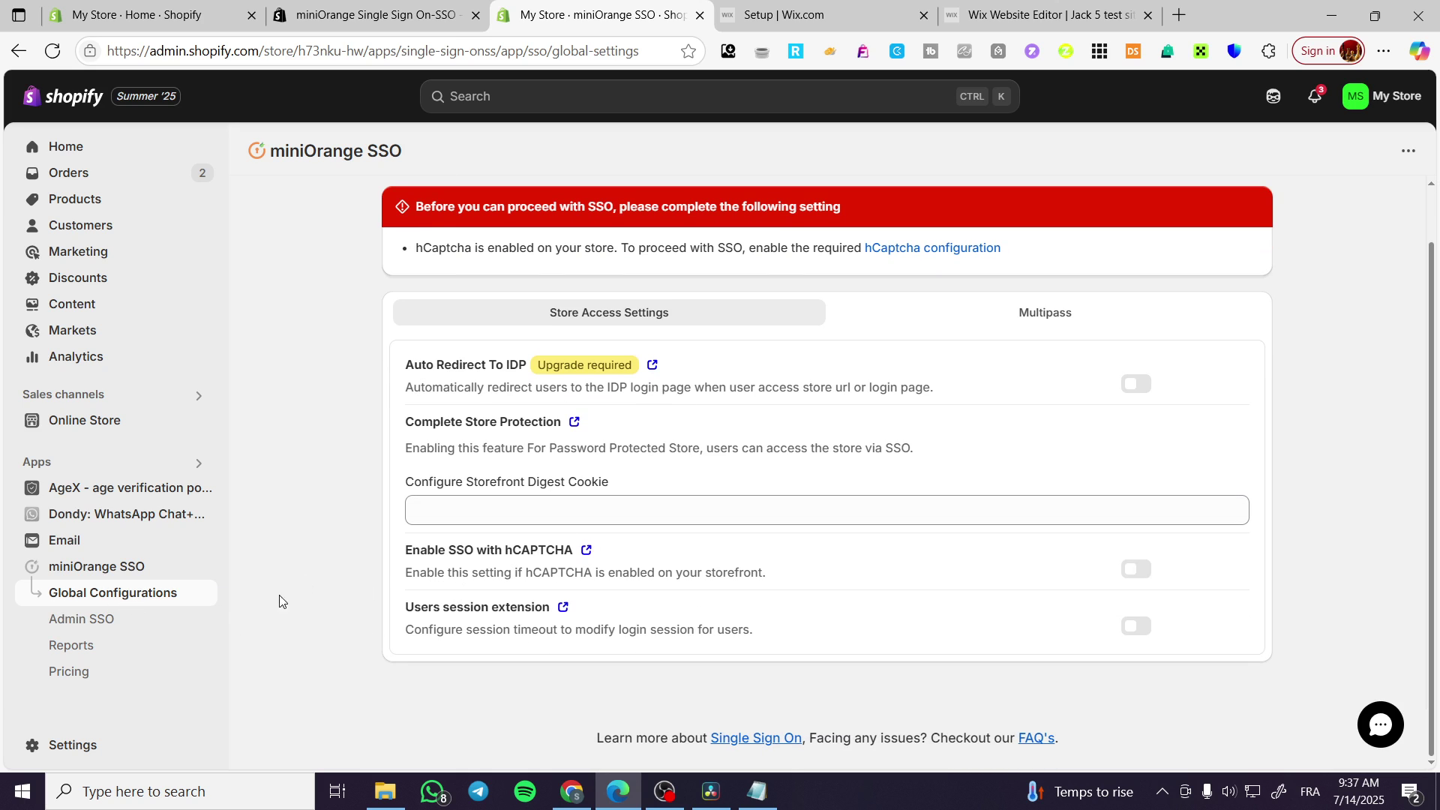
pyautogui.click(137, 615)
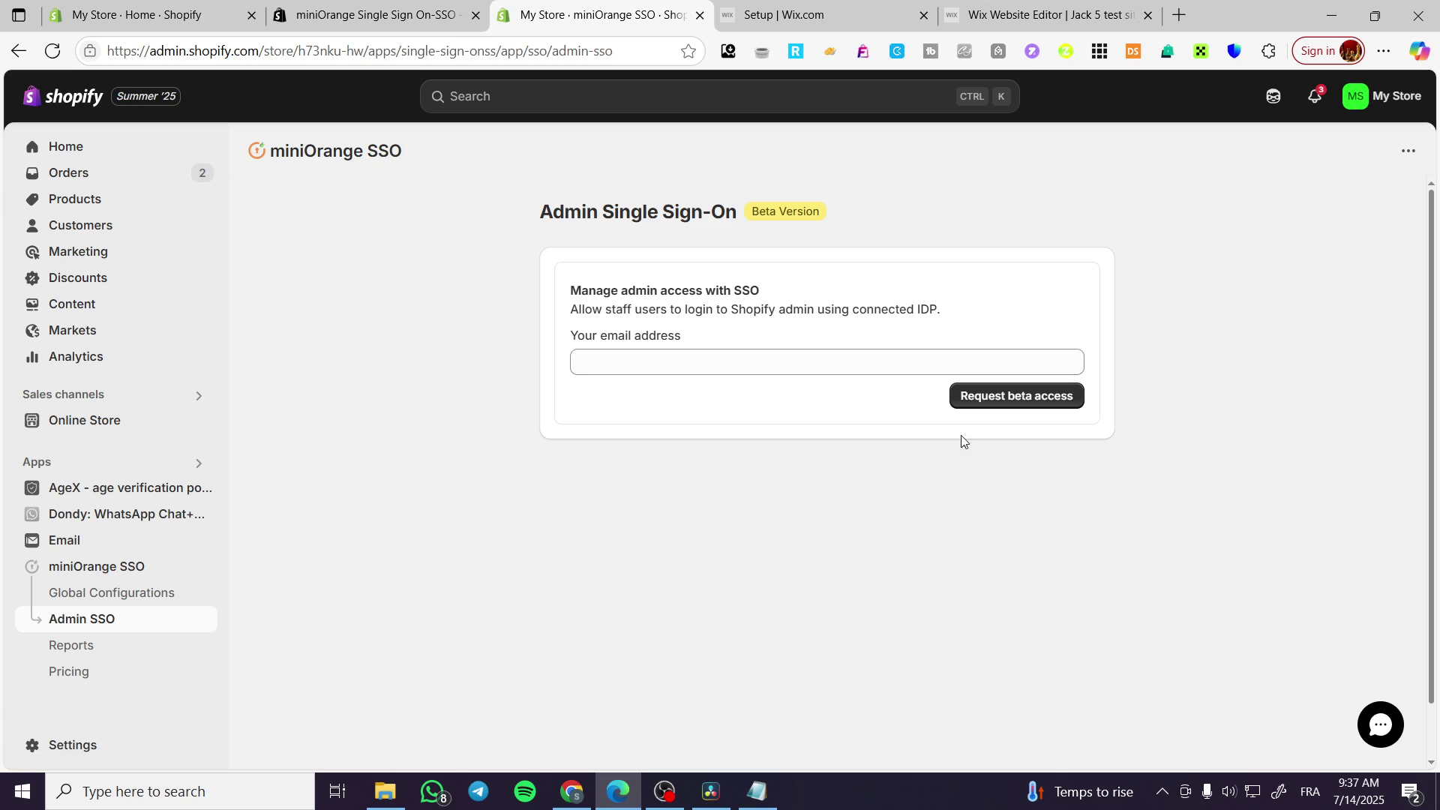
pyautogui.click(114, 156)
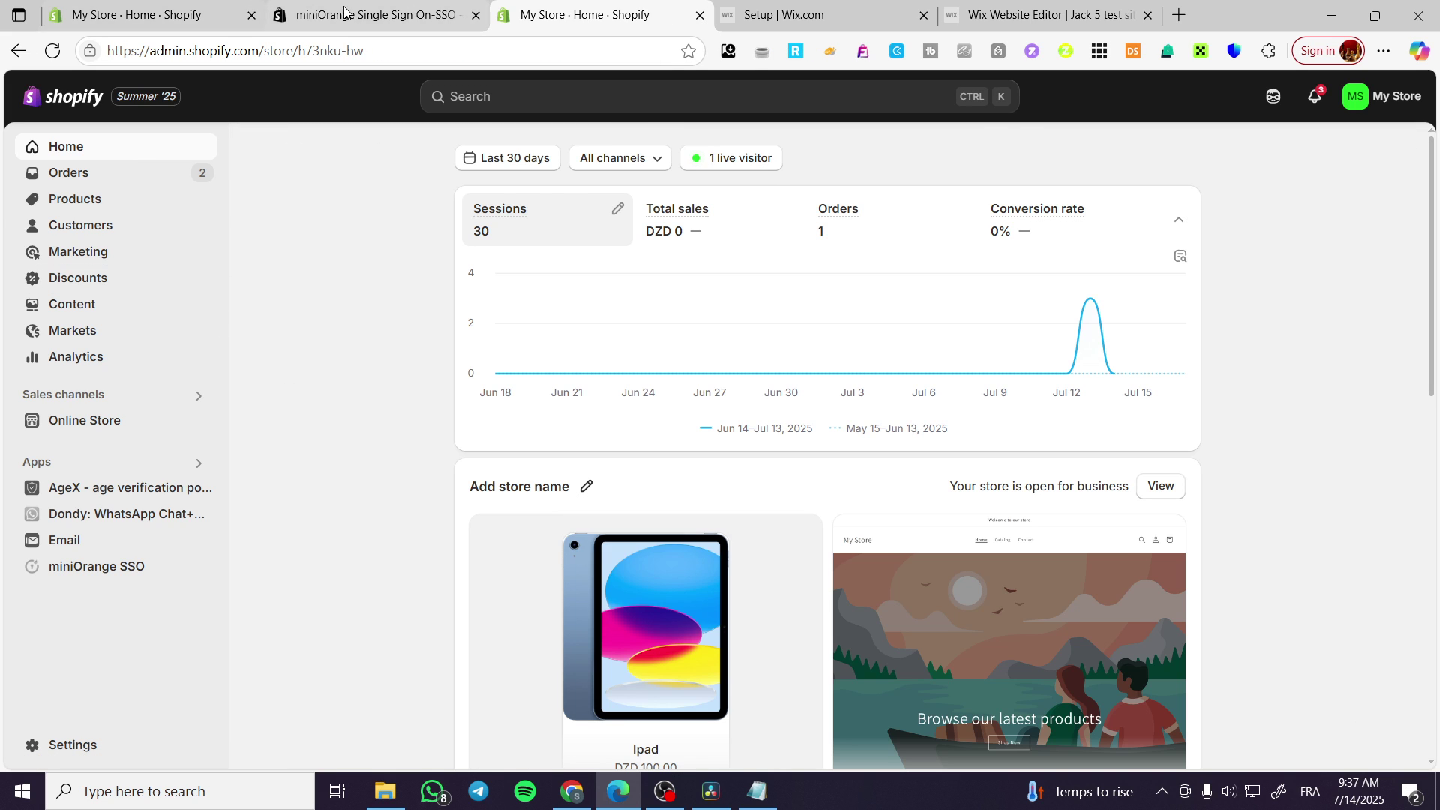
# Step: Close the miniOrange App Store listing and the duplicate Shopify home tab, back on the admin dashboard
pyautogui.click(367, 15)
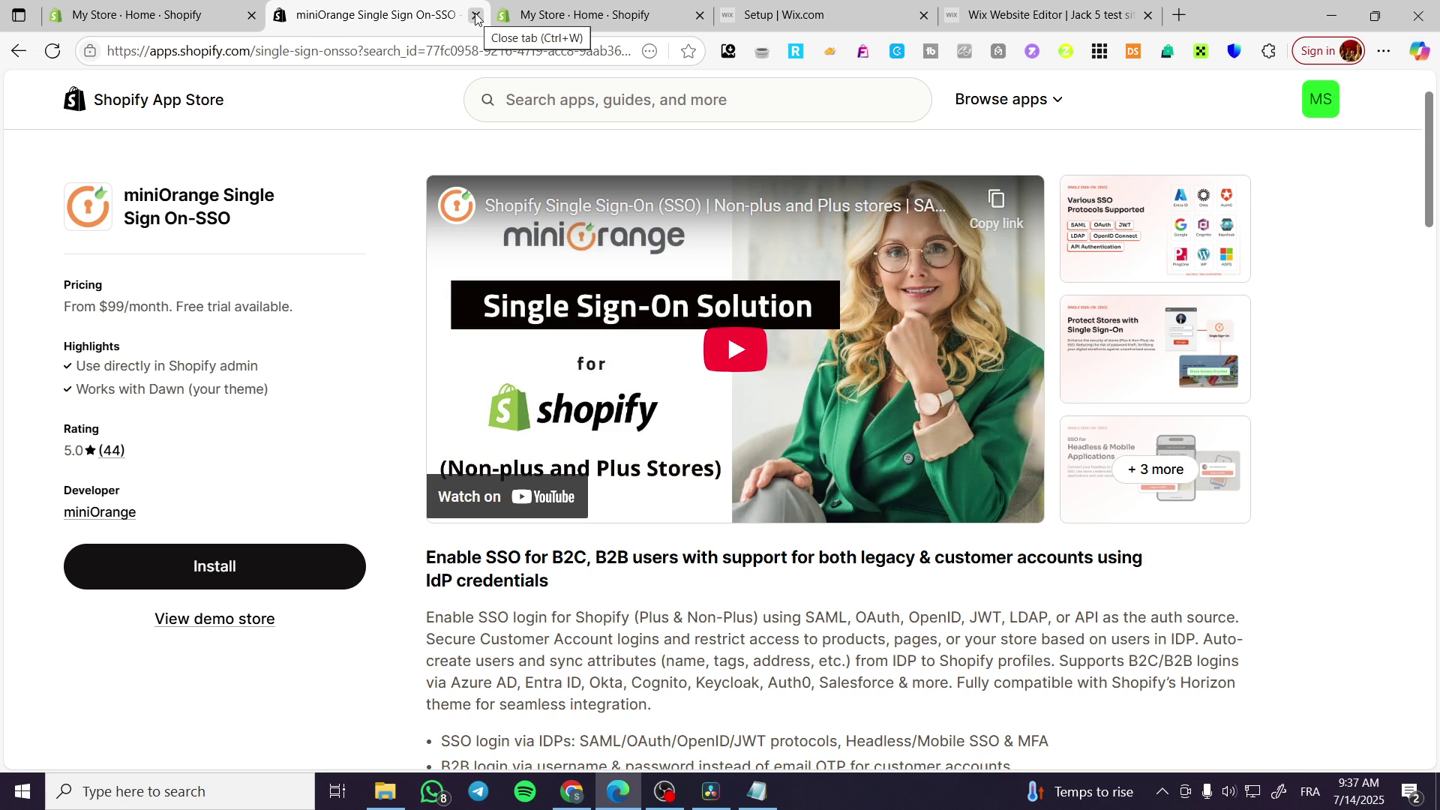
pyautogui.click(475, 17)
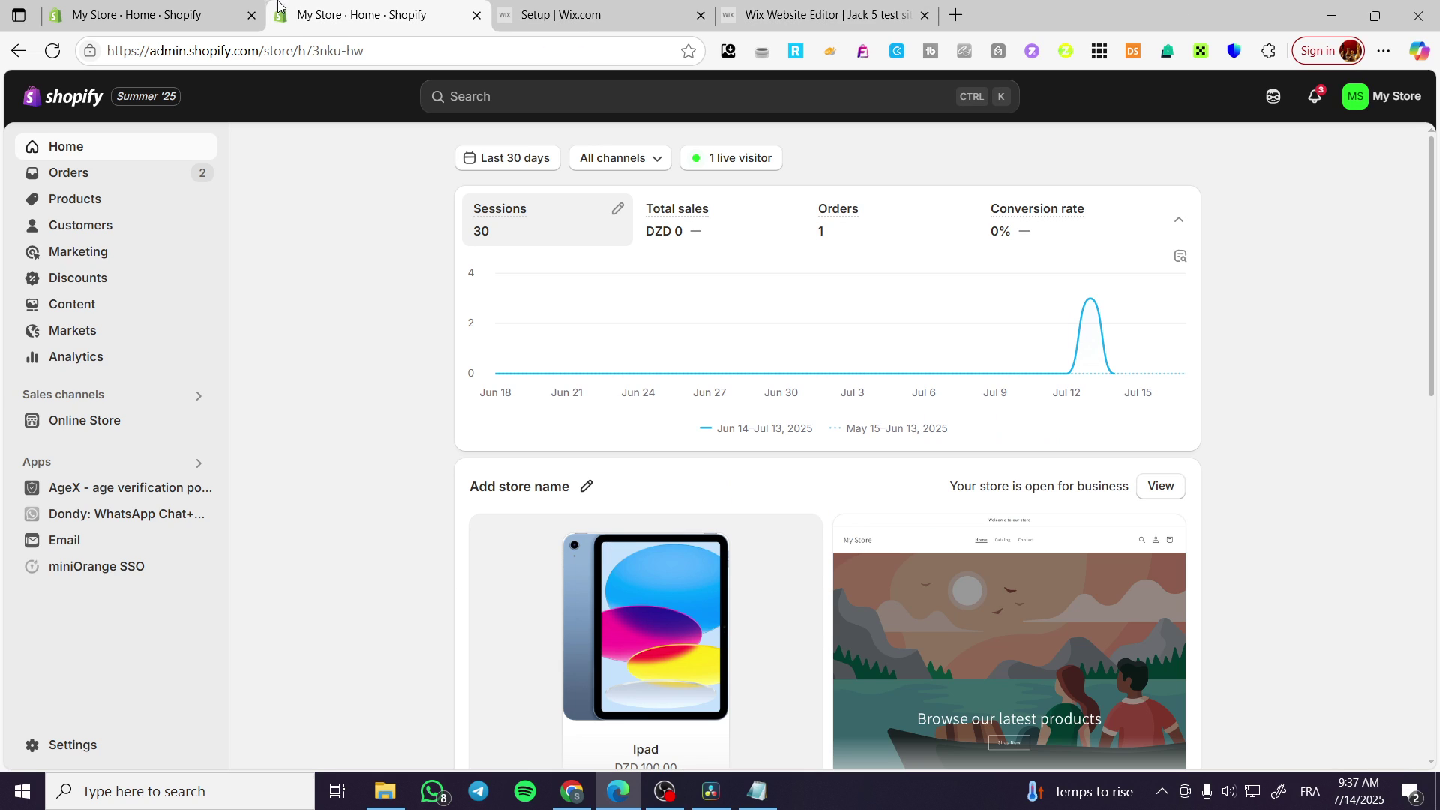
pyautogui.click(475, 16)
pyautogui.click(229, 6)
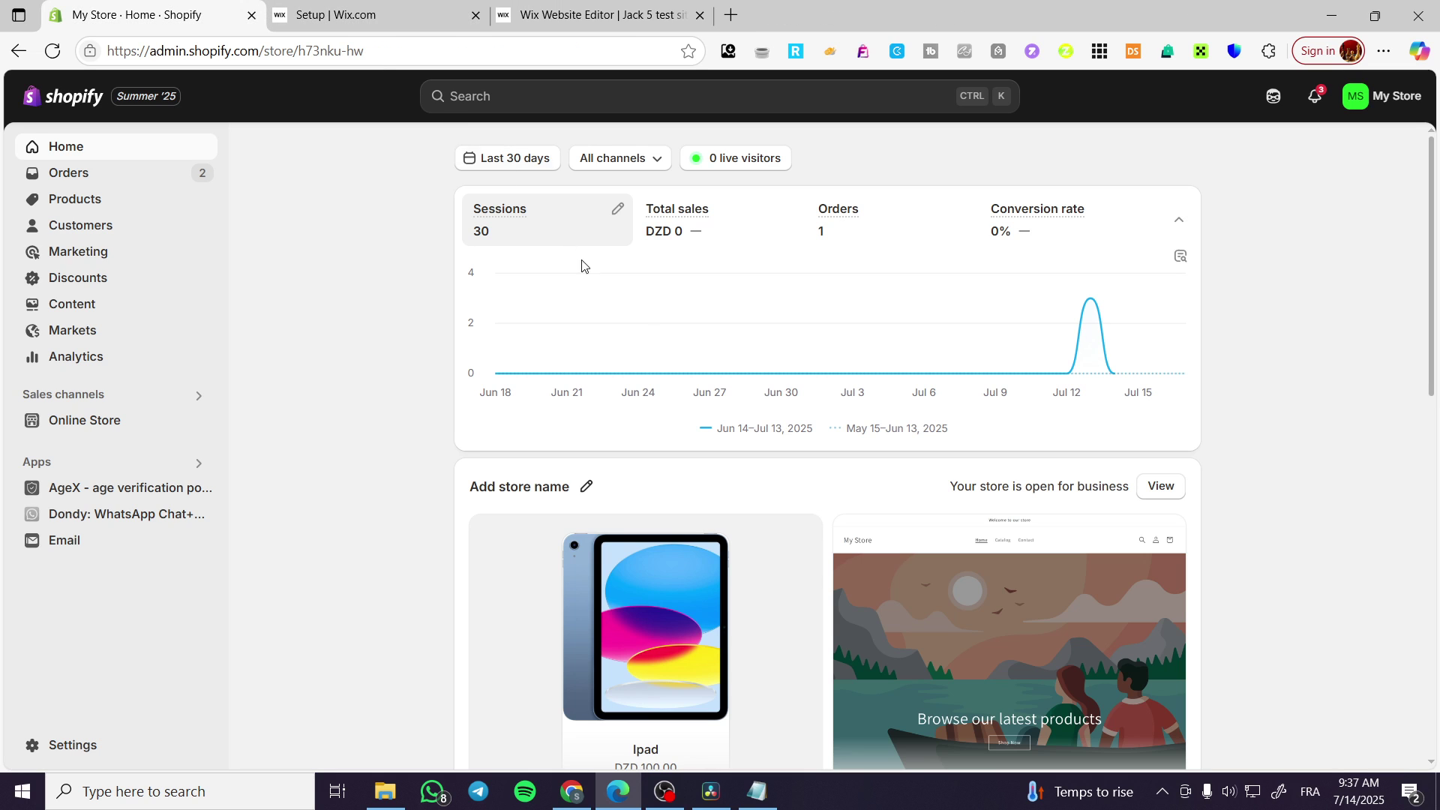